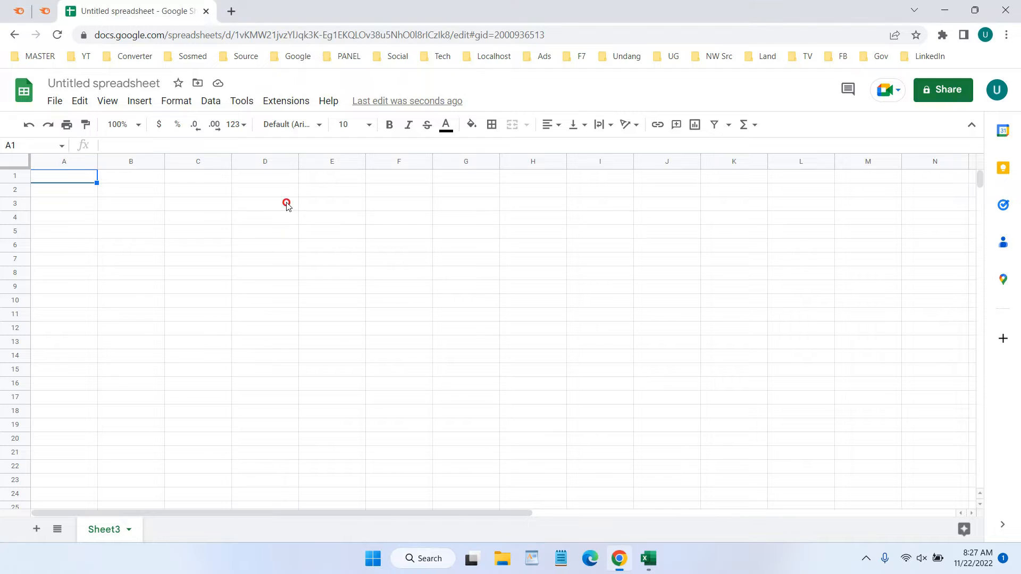
Step: Enter 10 and 20 from cell E4 down, continue the series to 100 in E13, and clear the surplus values in E14:E15
left_click_drag(285, 203, 335, 346)
left_click(332, 219)
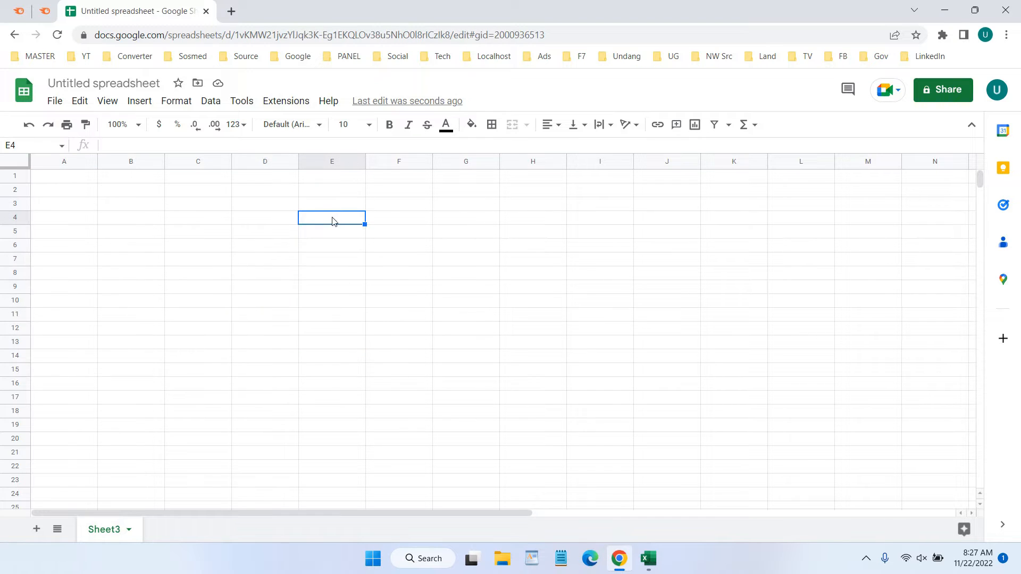
type("10")
key("Return")
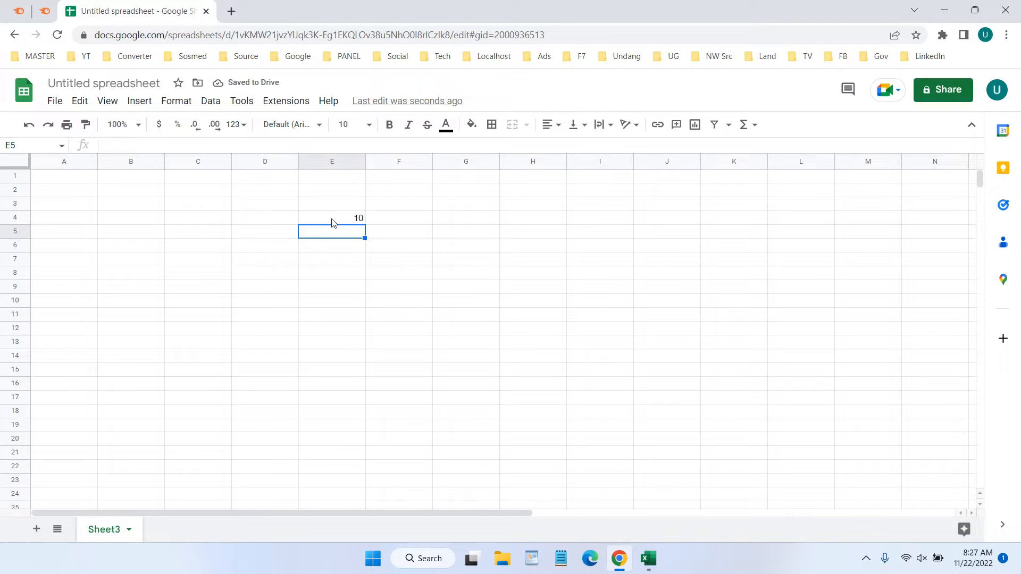
type("20")
key("Tab")
left_click_drag(335, 221, 343, 371)
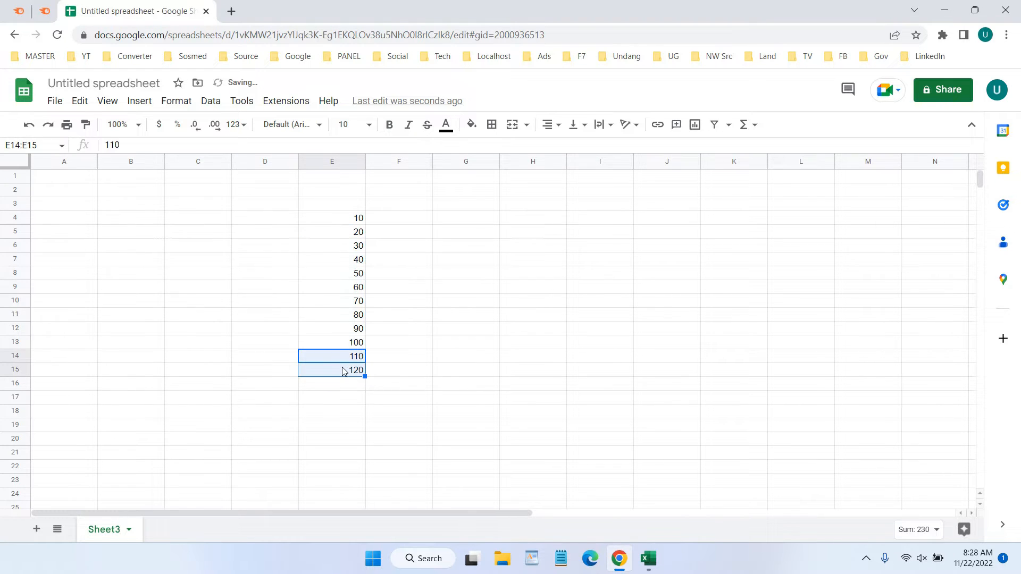
key("Delete")
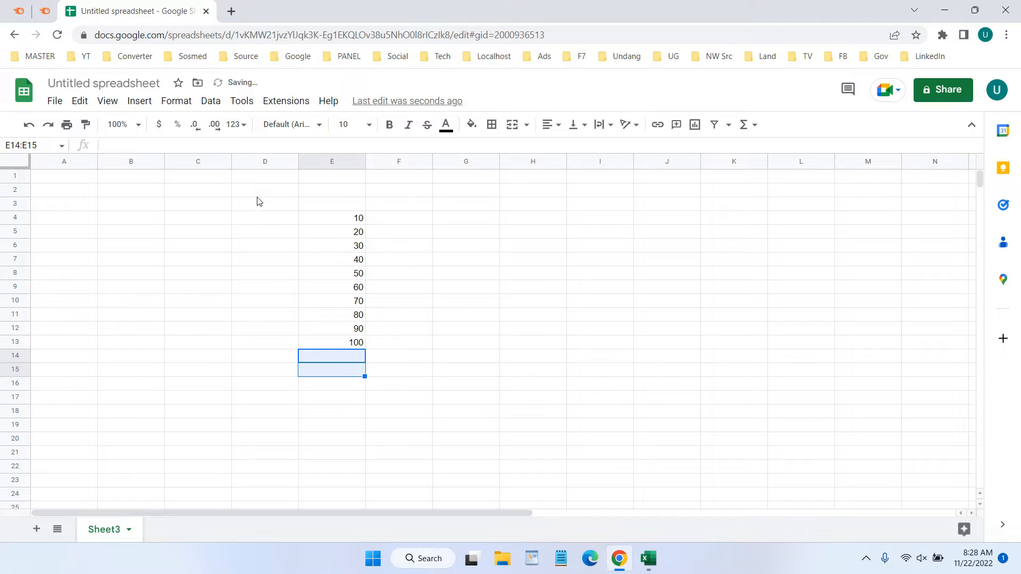
Step: Apply borders to all cells in the range D3:E13
left_click_drag(259, 201, 330, 337)
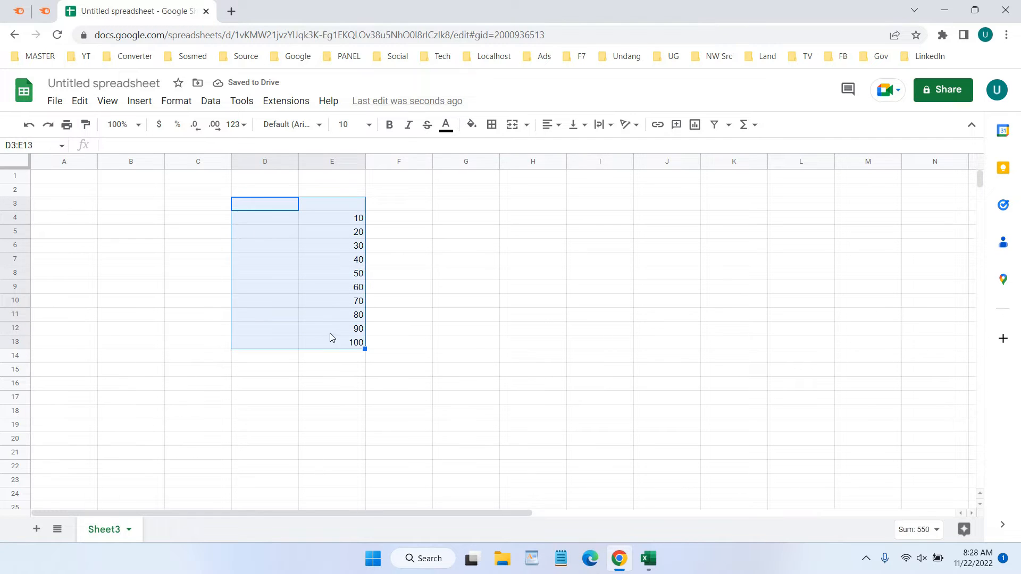
left_click(490, 128)
left_click(496, 150)
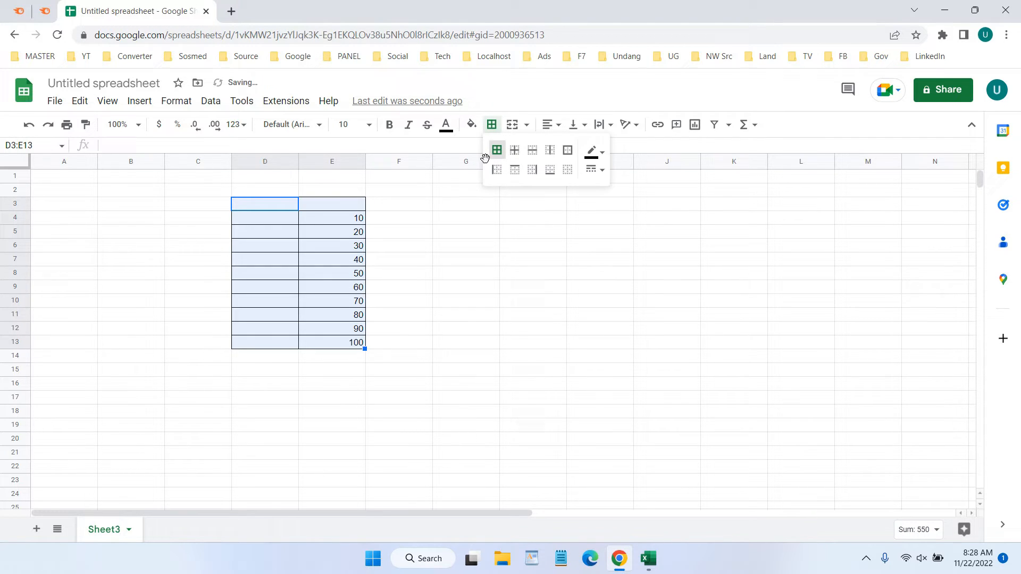
Step: Enter the column headers Value in cell E3 and Title in cell D3
left_click(325, 208)
type("vALUE")
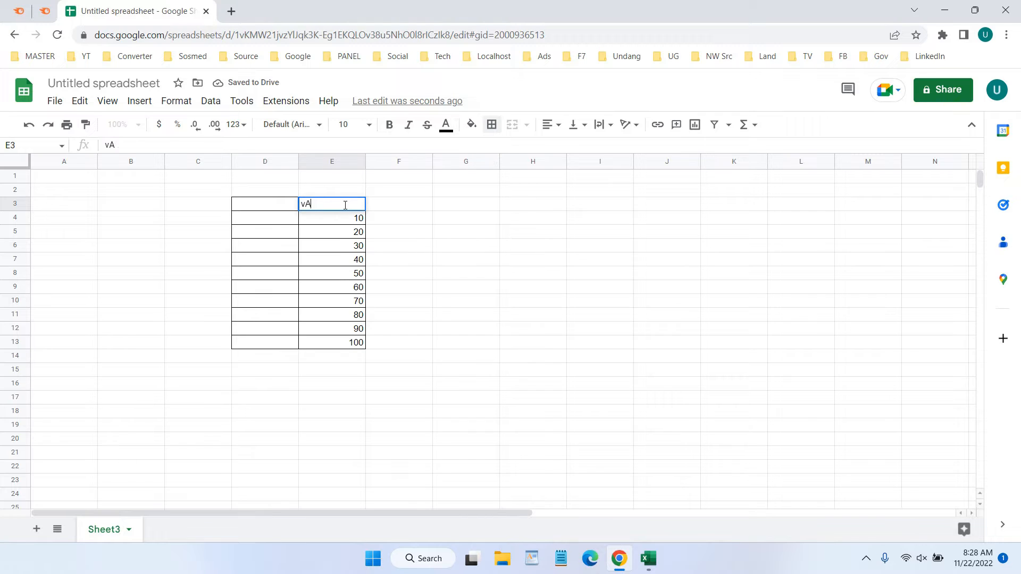
key("BackSpace")
key("BackSpace")
key("BackSpace")
key("BackSpace")
type("Va")
key("Tab")
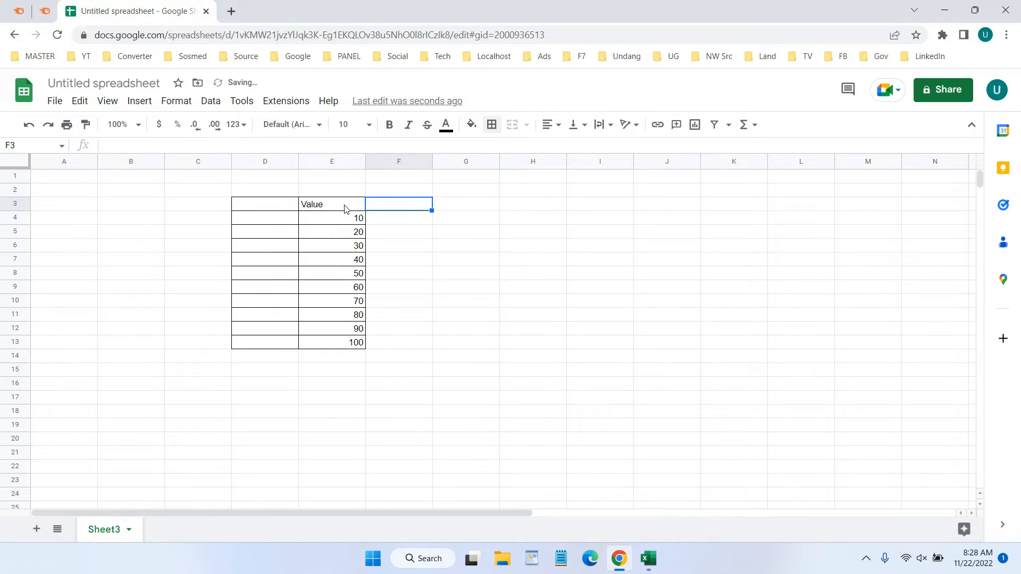
left_click(296, 205)
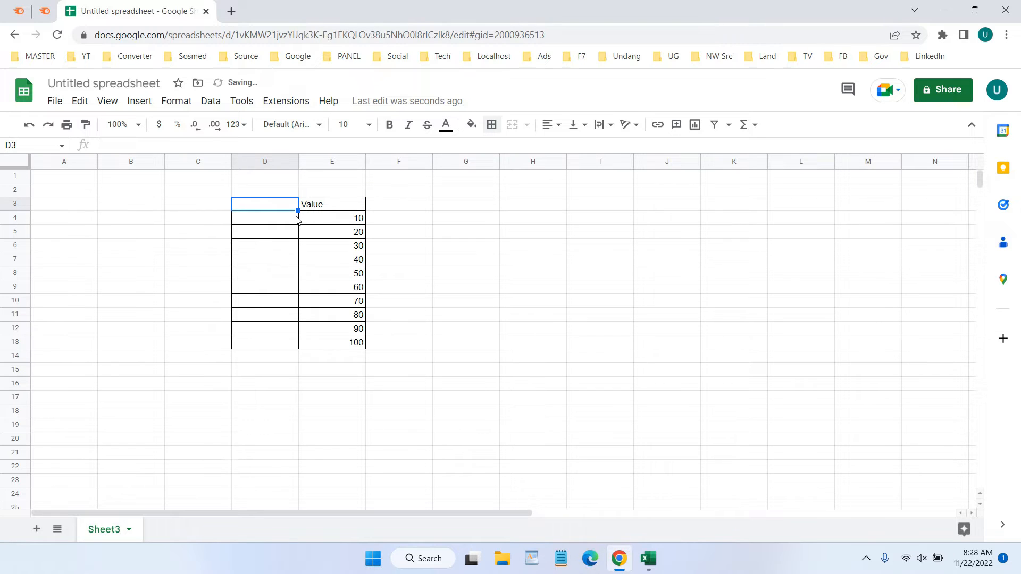
type("Titl")
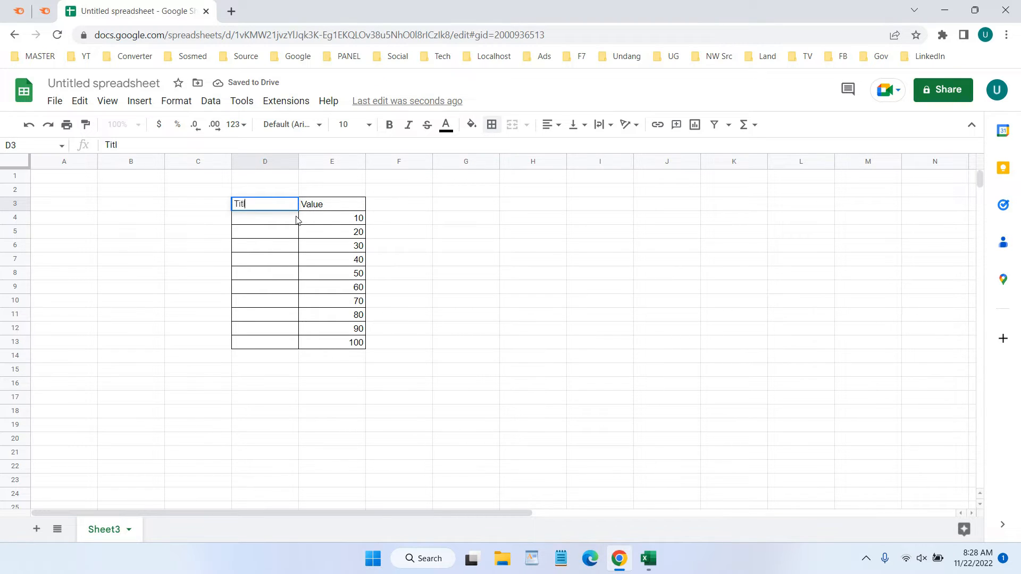
type("e")
key("Tab")
Step: Fill cells D4 to D13 under the Title header with the letters A to J, one per row
left_click(292, 220)
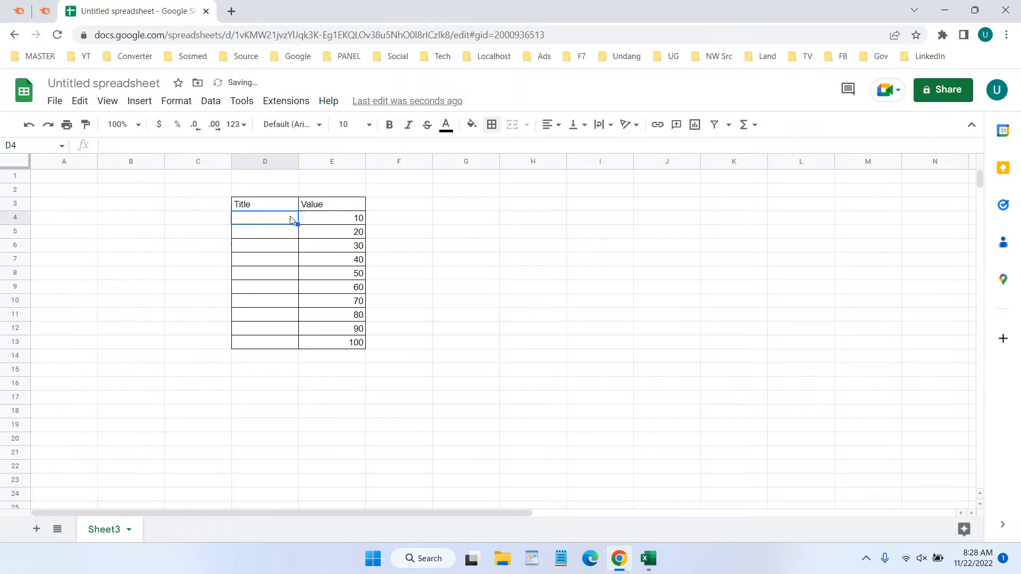
type("A")
left_click(280, 239)
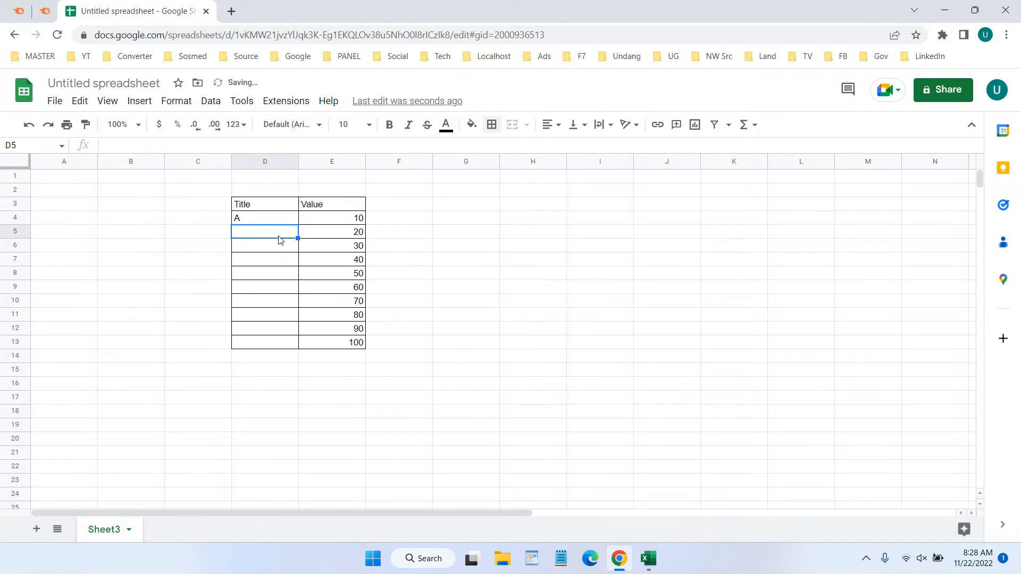
type("B")
left_click(281, 250)
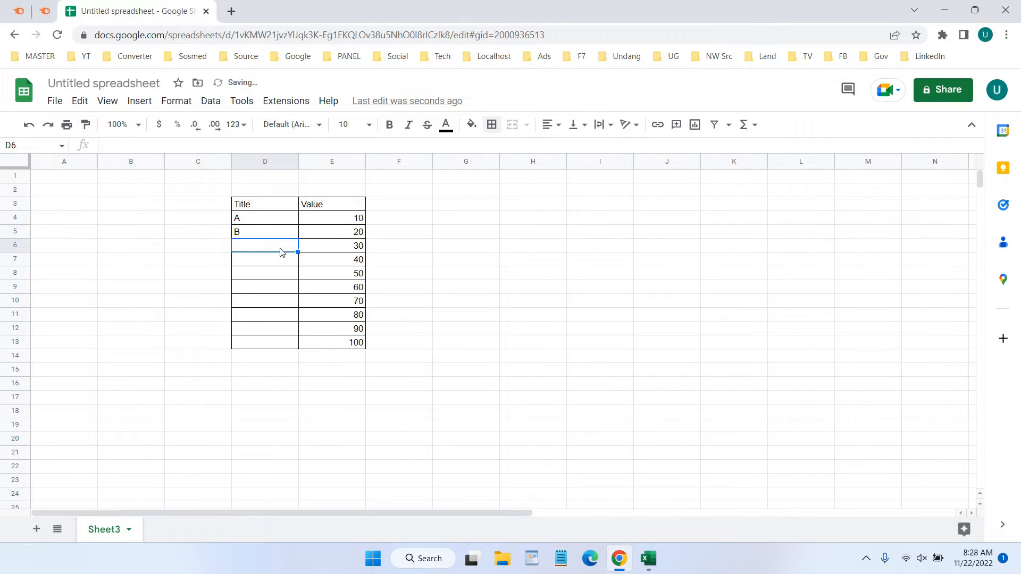
type("C")
key("Return")
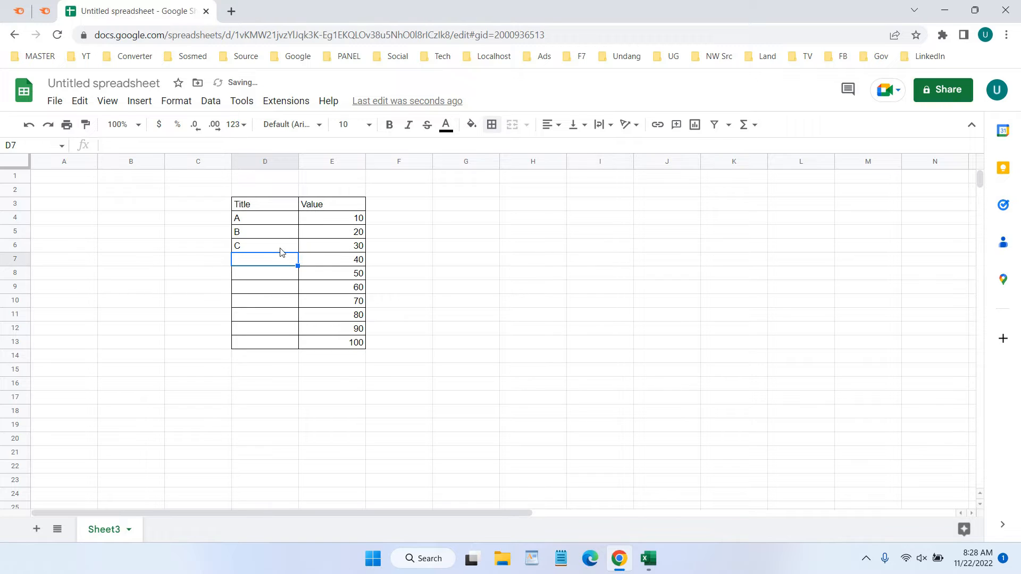
type("D")
key("Return")
type("E")
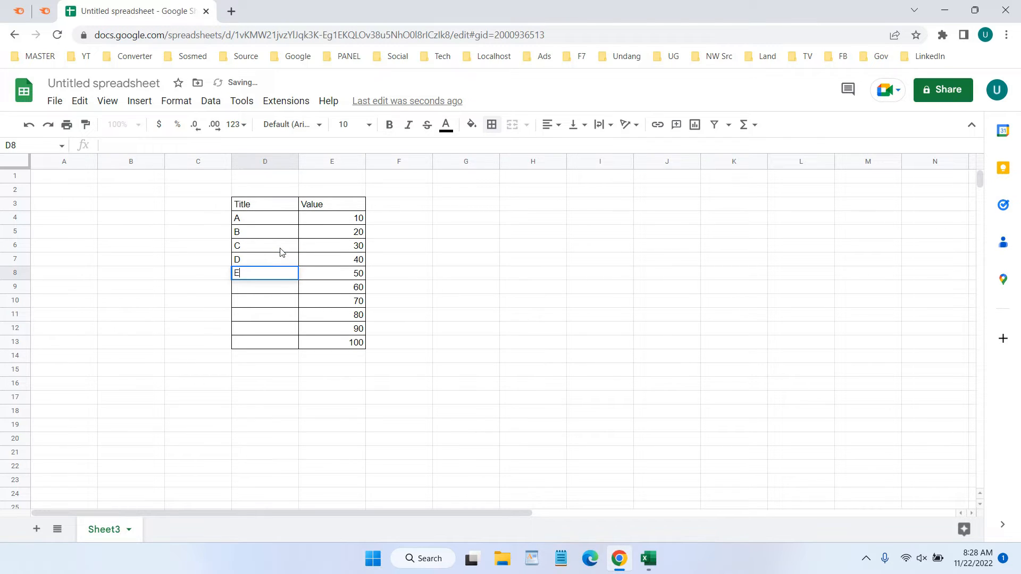
key("Return")
type("F")
key("Return")
type("G")
key("Return")
type("H")
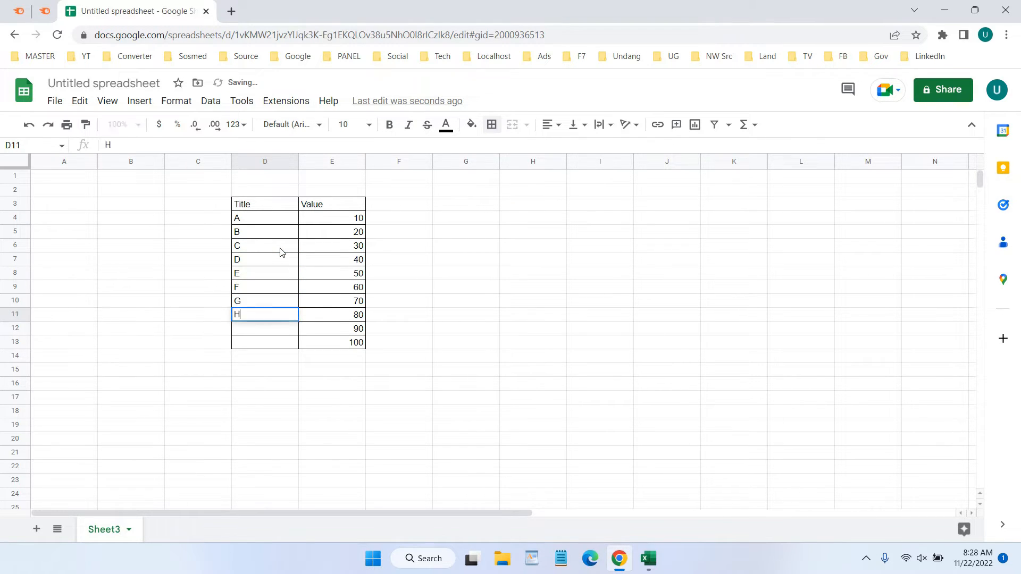
key("Return")
type("I")
key("Return")
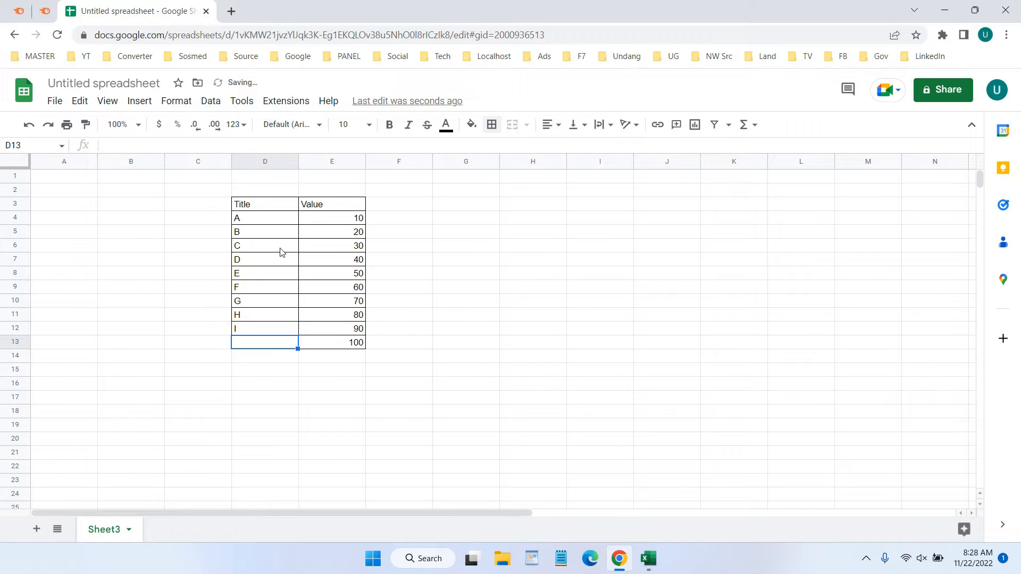
type("J")
key("Tab")
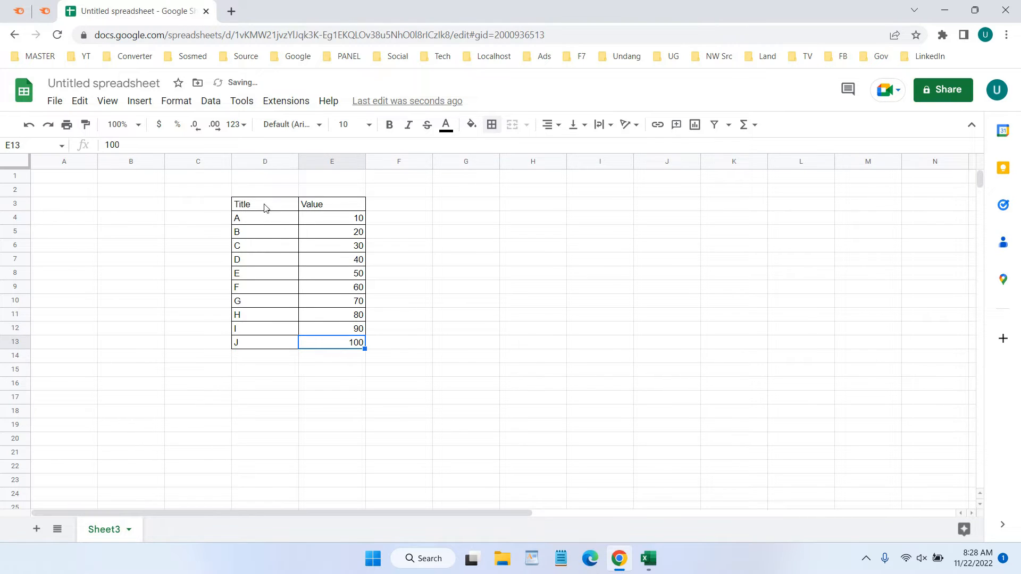
Step: Center the contents of the whole table D3:E13 horizontally
left_click_drag(266, 207, 340, 343)
left_click(552, 125)
left_click(566, 147)
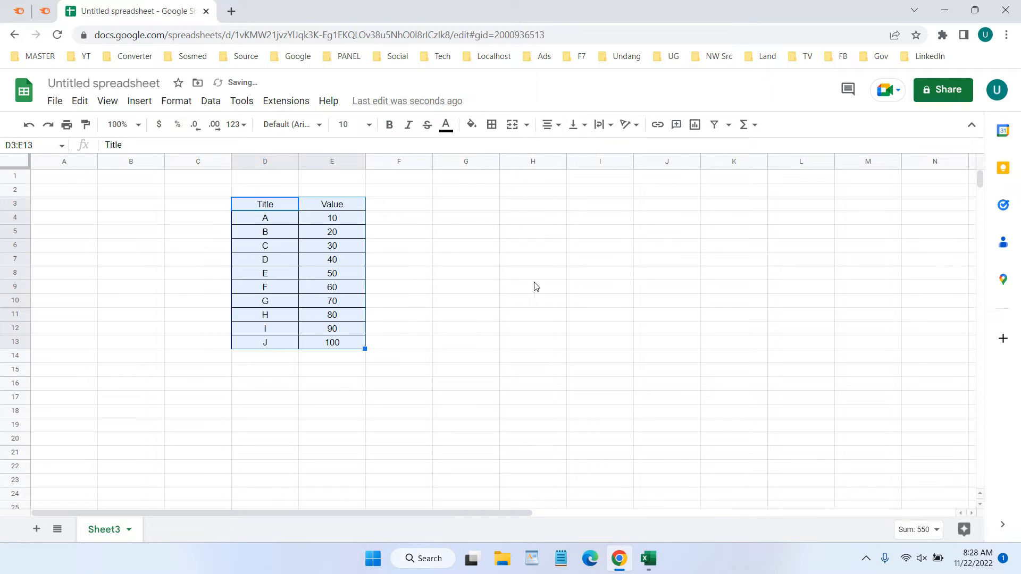
Step: Insert an empty chart, shrink it, and place it beside the table, spanning about columns G to J and rows 3 to 13
left_click(487, 226)
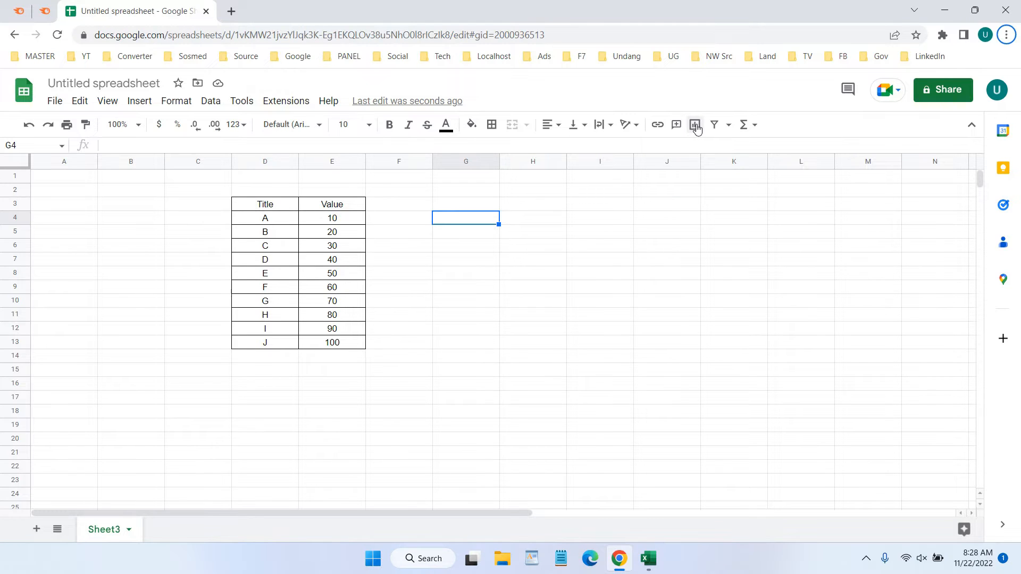
left_click(694, 126)
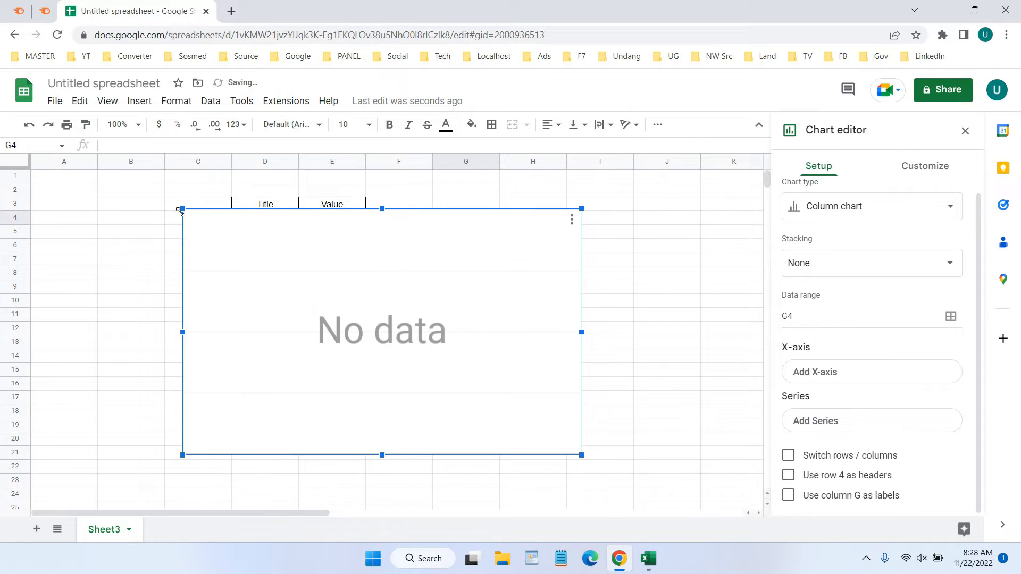
left_click_drag(180, 211, 340, 303)
left_click_drag(403, 353, 508, 245)
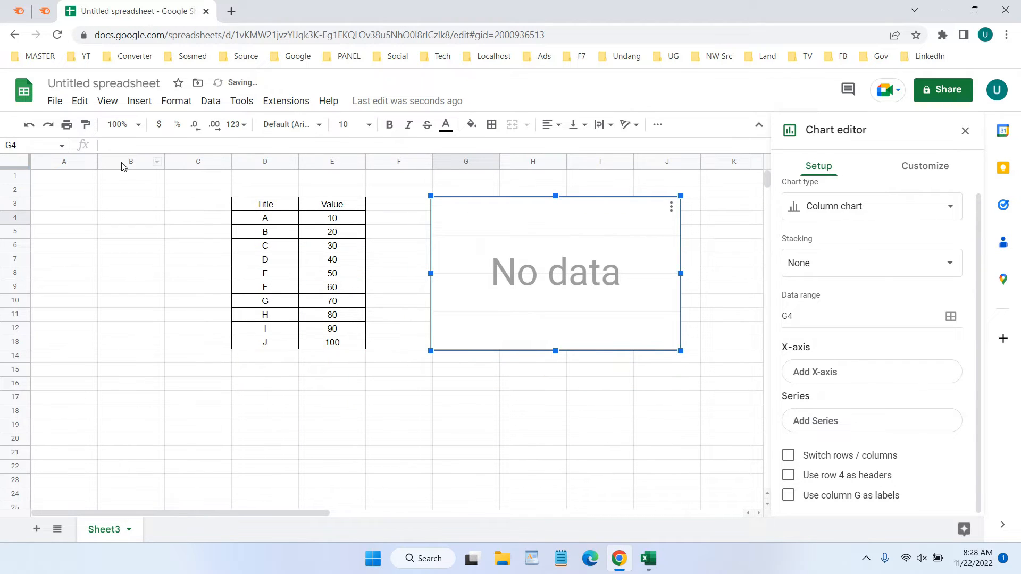
Step: Hide columns A and B and enlarge the empty chart so it reaches about column L and row 20
left_click_drag(114, 162, 86, 163)
right_click(89, 166)
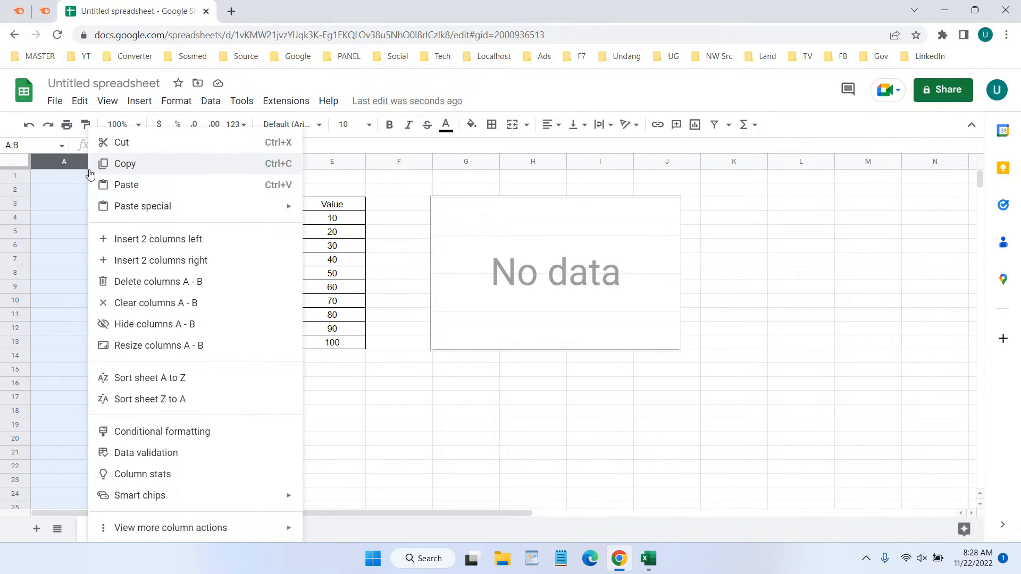
left_click(166, 323)
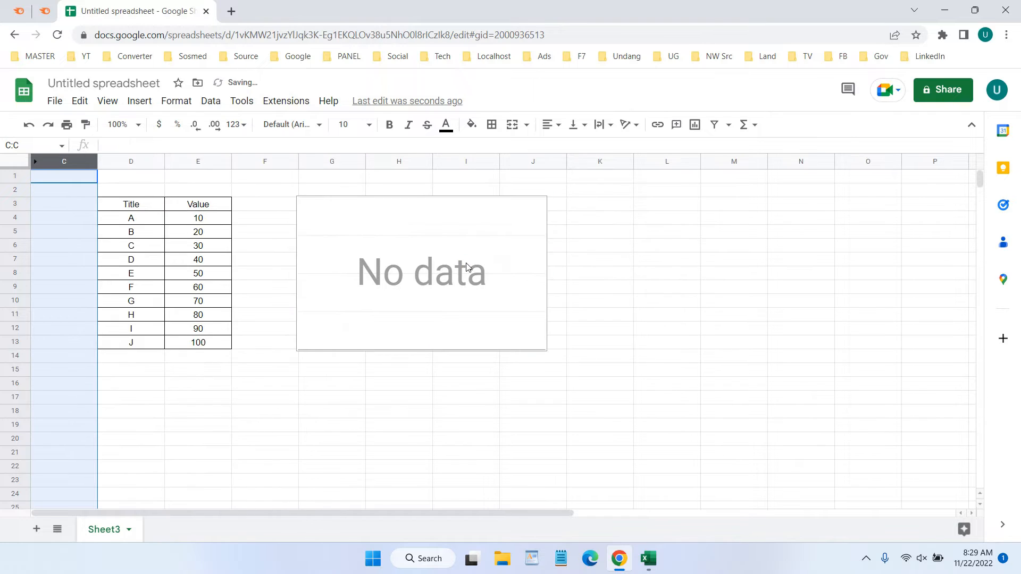
left_click(467, 267)
left_click_drag(546, 350, 685, 436)
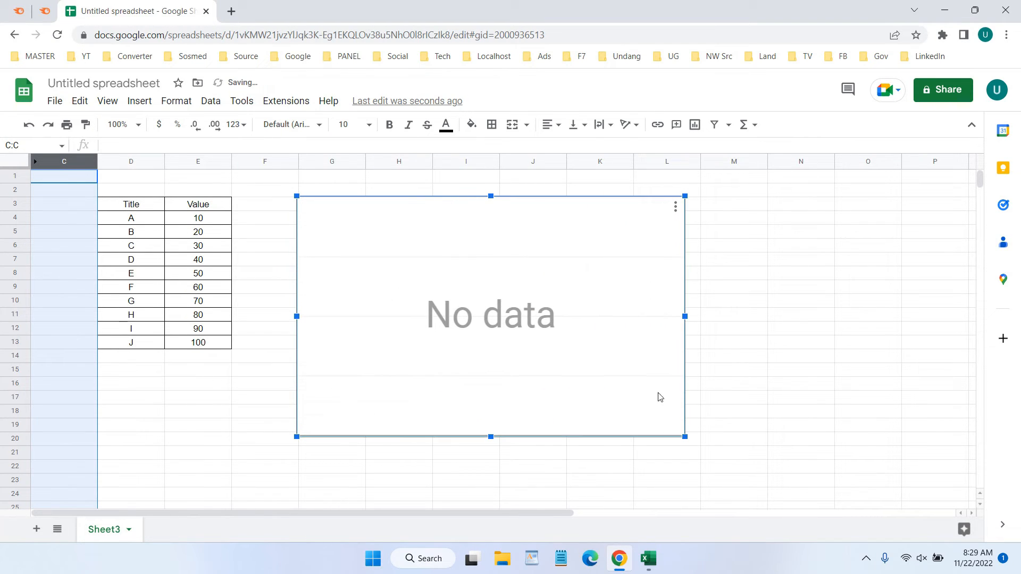
Step: Replace the chart's data range with two ranges, D4:D13 for the titles and E4:E13 for the values
double_click(593, 250)
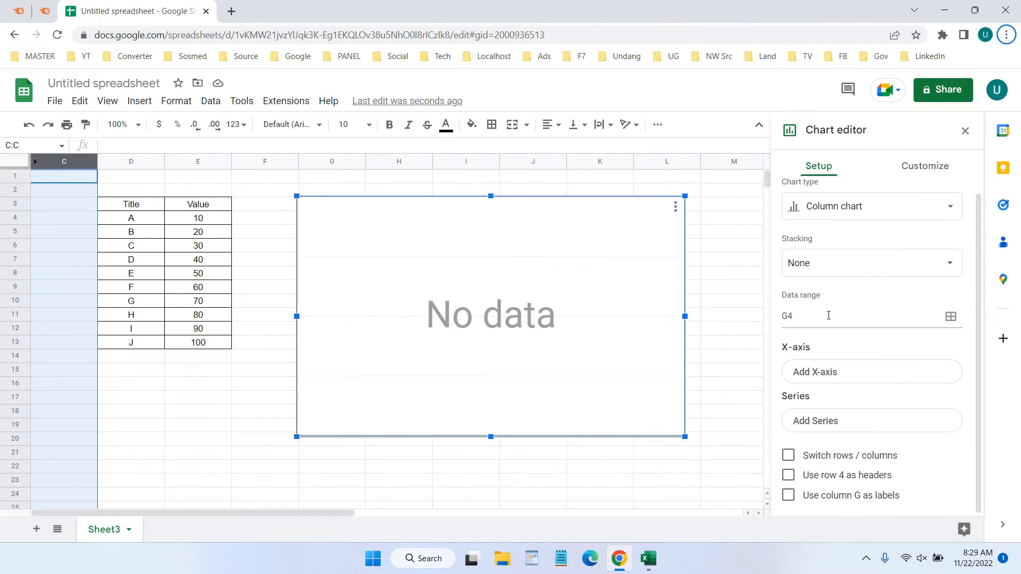
left_click(828, 314)
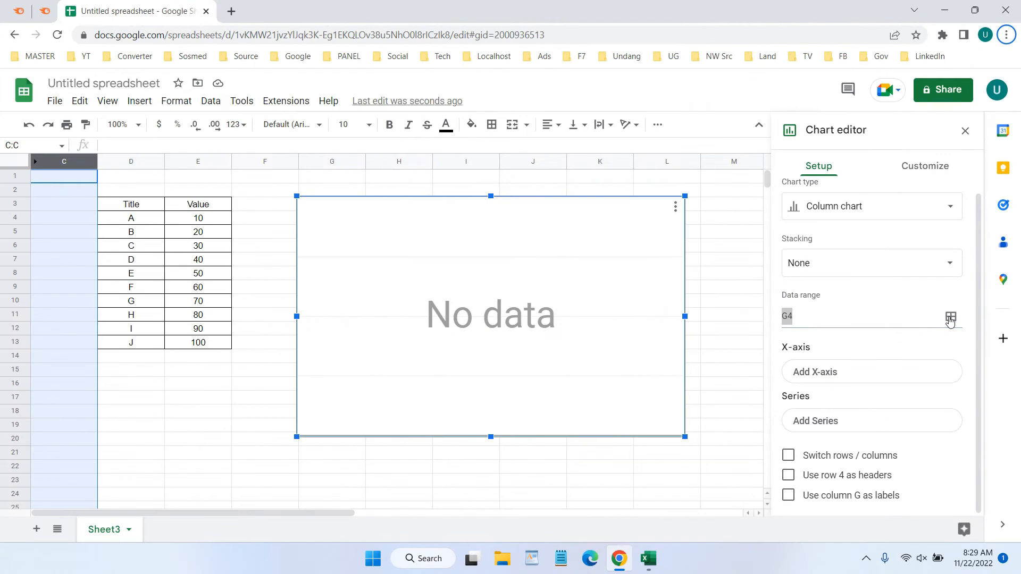
left_click(950, 318)
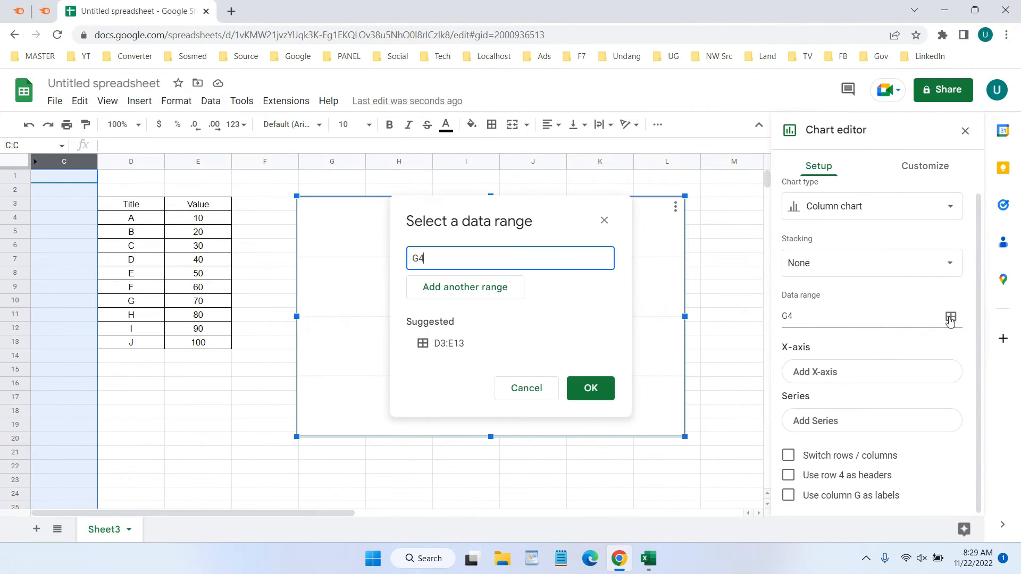
left_click_drag(468, 257, 410, 258)
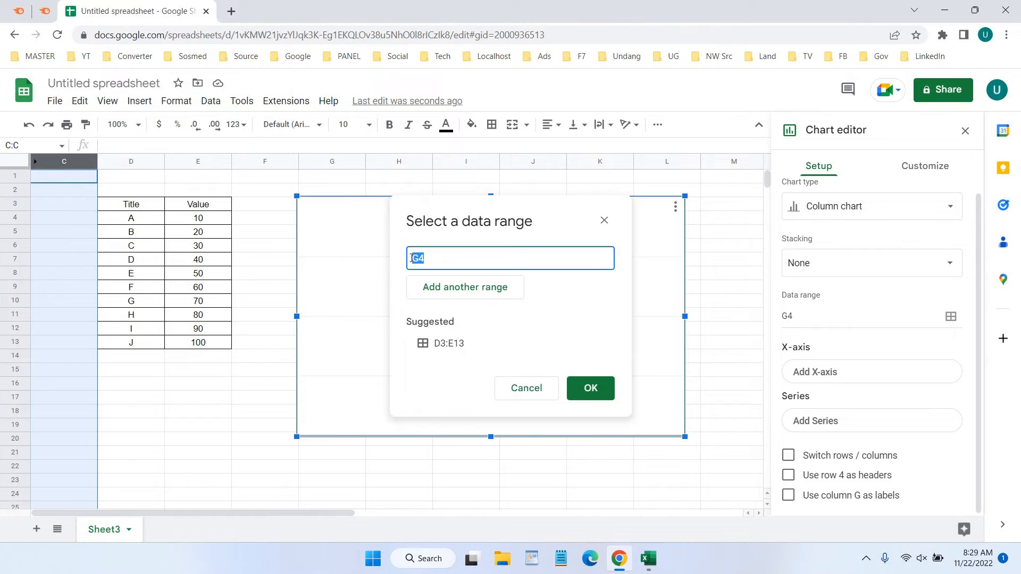
key("BackSpace")
left_click_drag(137, 220, 143, 343)
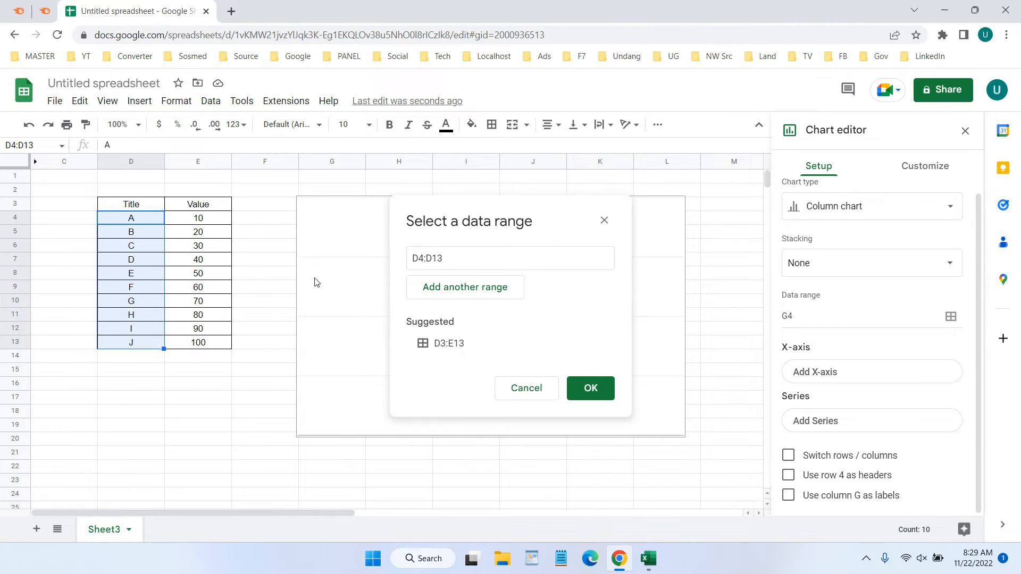
left_click(476, 295)
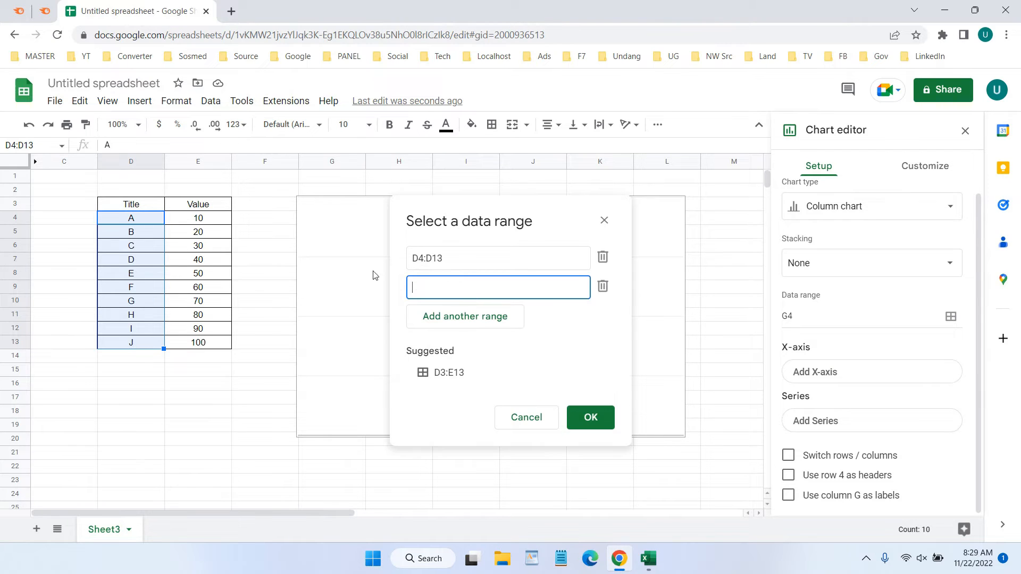
left_click_drag(199, 219, 208, 343)
left_click(588, 417)
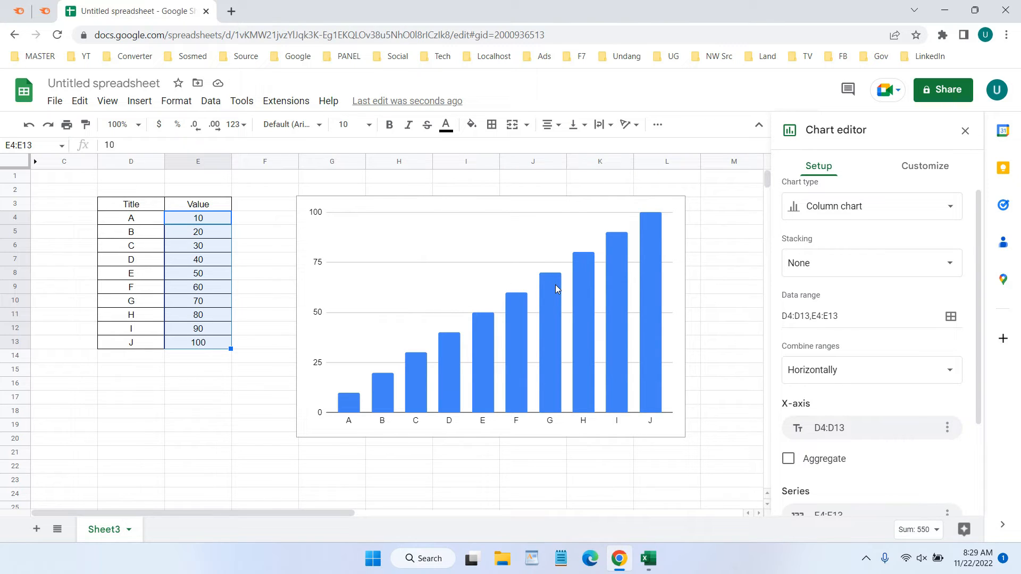
Step: Add the horizontal axis title "Title" to the column chart
right_click(547, 392)
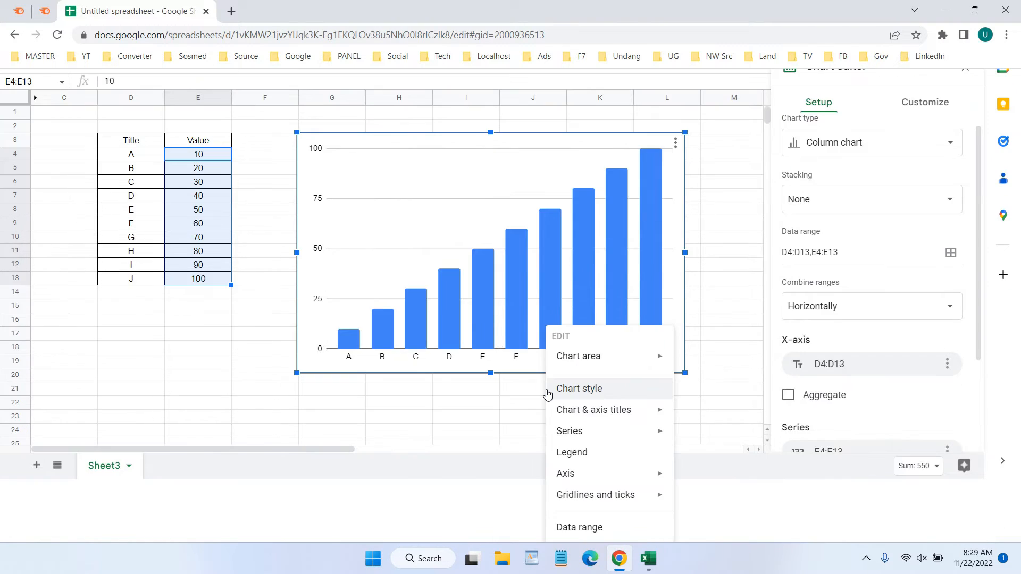
mouse_move(580, 411)
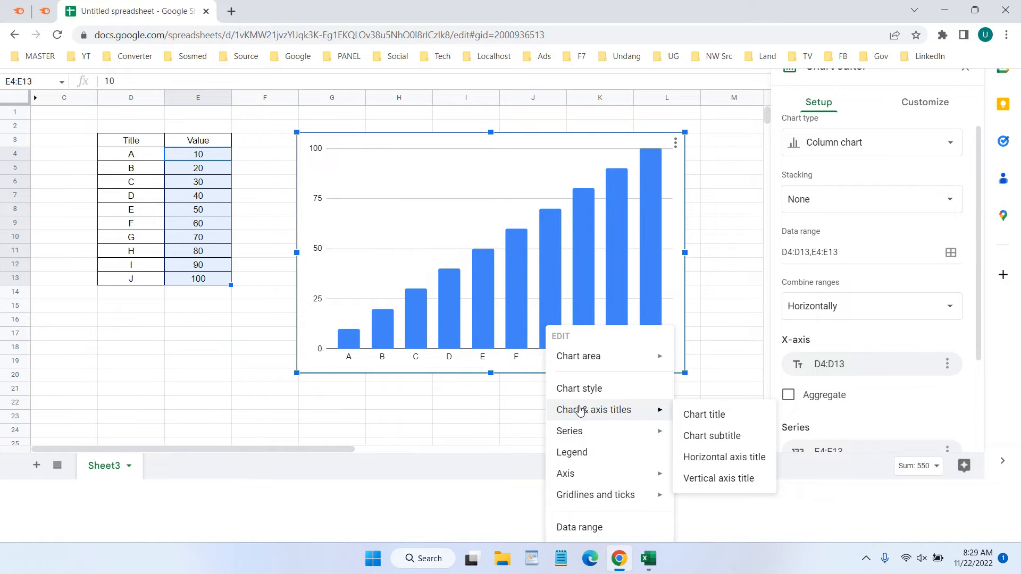
left_click(724, 458)
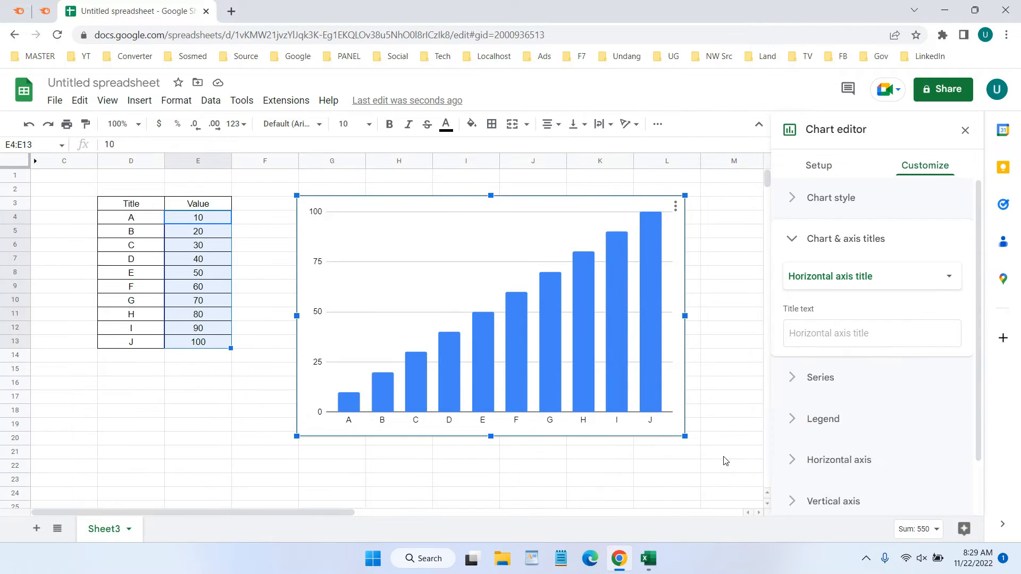
left_click(844, 340)
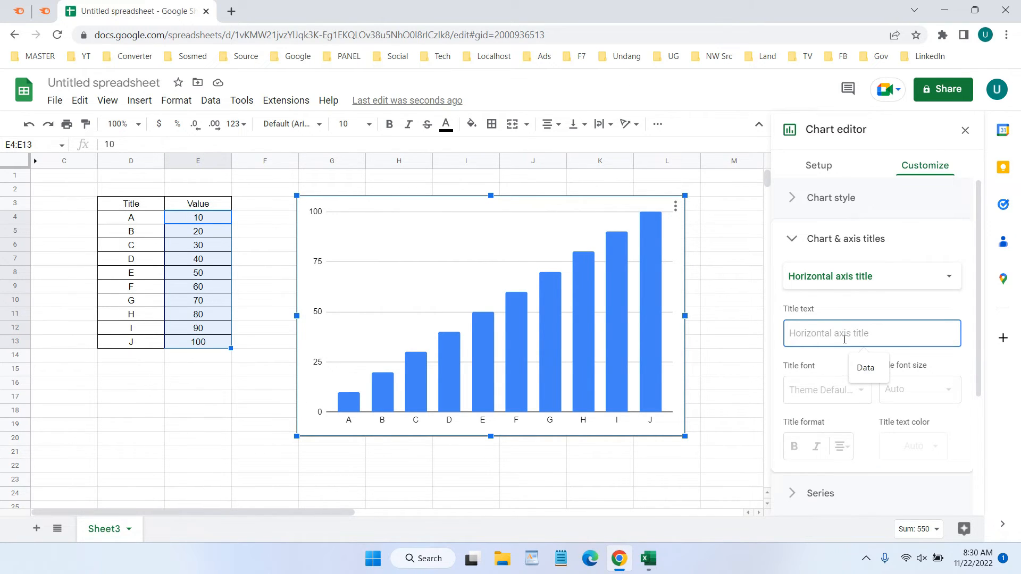
type("tU")
key("BackSpace")
key("BackSpace")
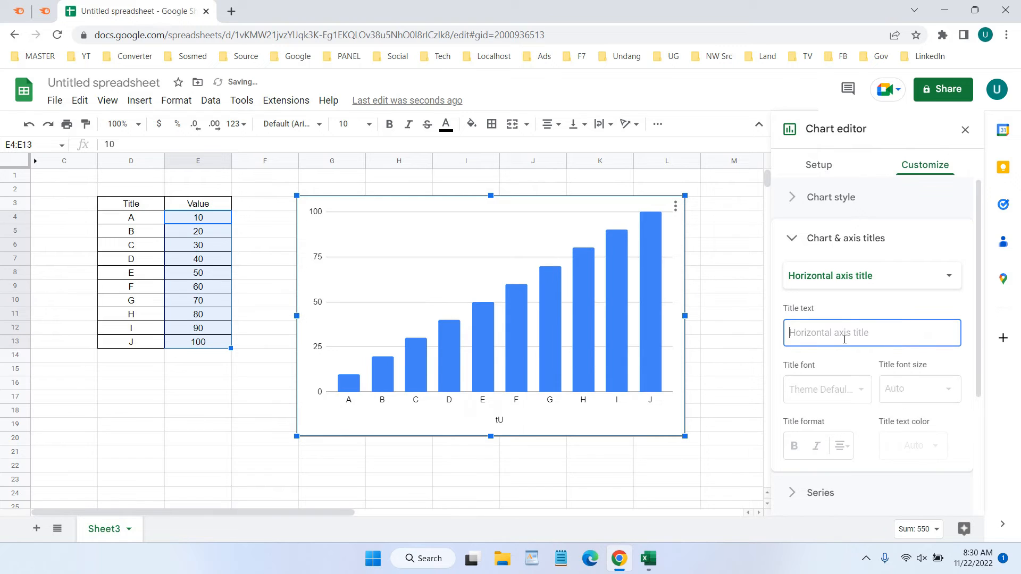
type("Title")
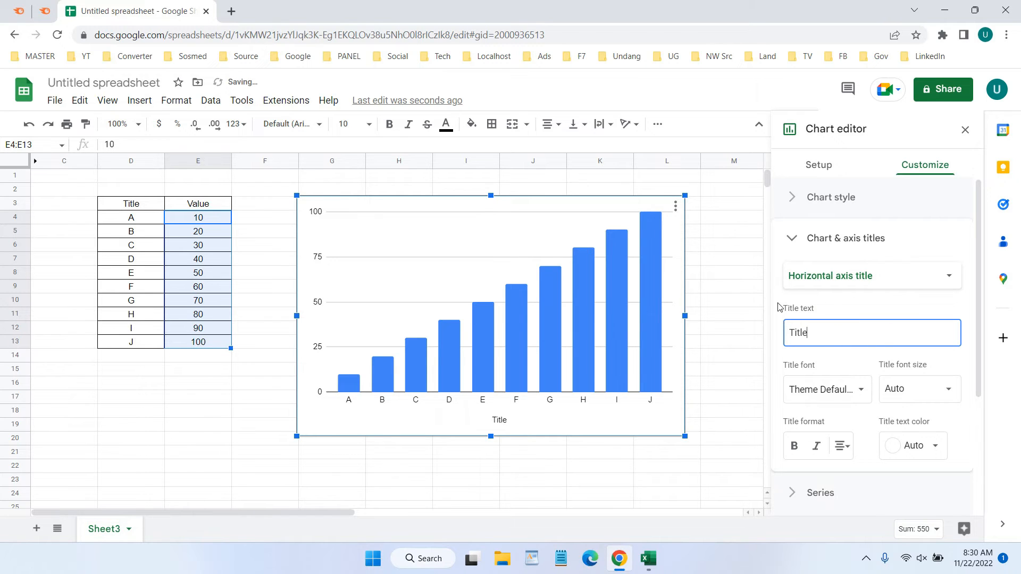
Step: Add the vertical axis title "Value" to the column chart and leave the chart editor
right_click(494, 277)
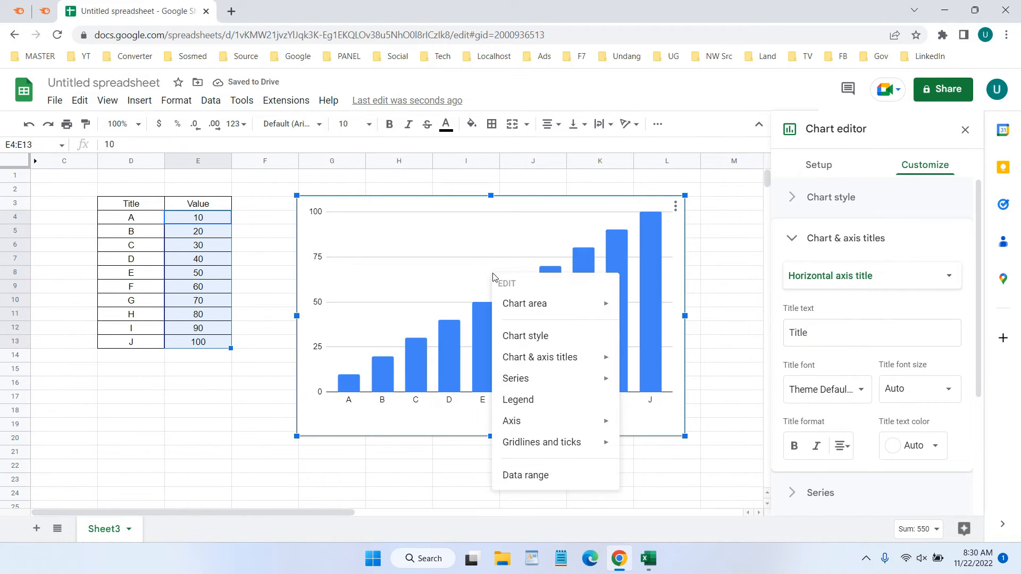
mouse_move(584, 357)
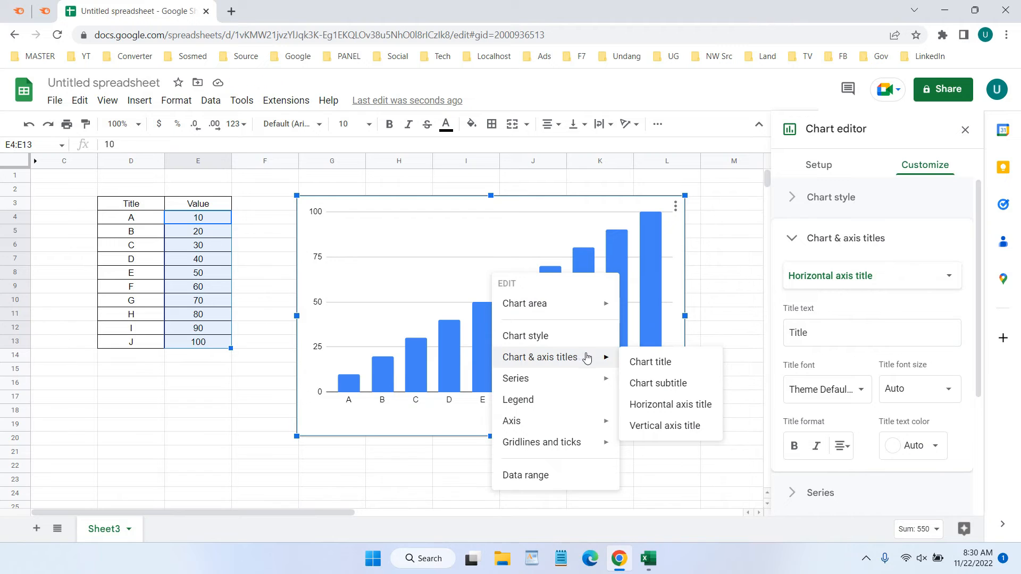
left_click(678, 427)
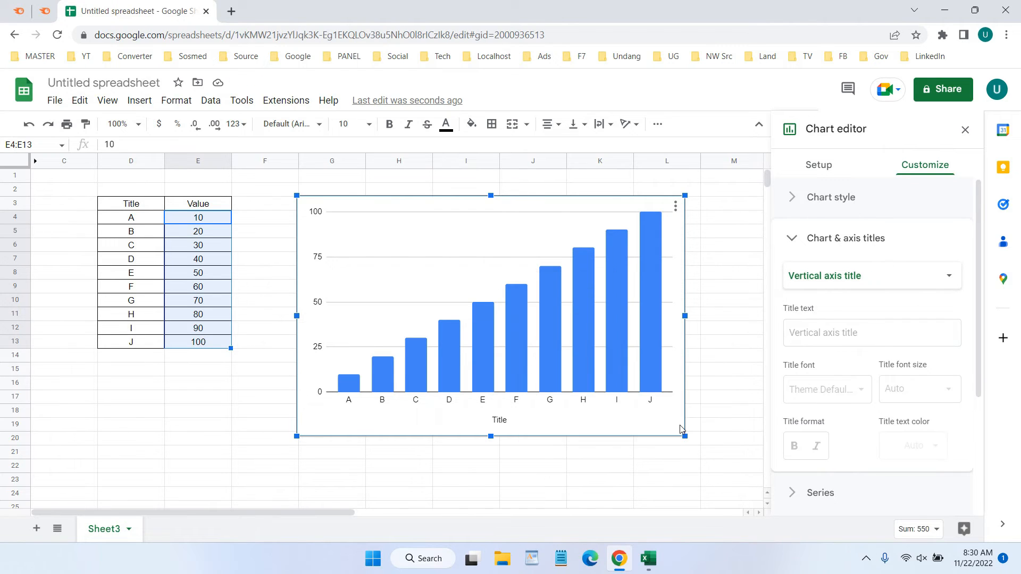
left_click(822, 337)
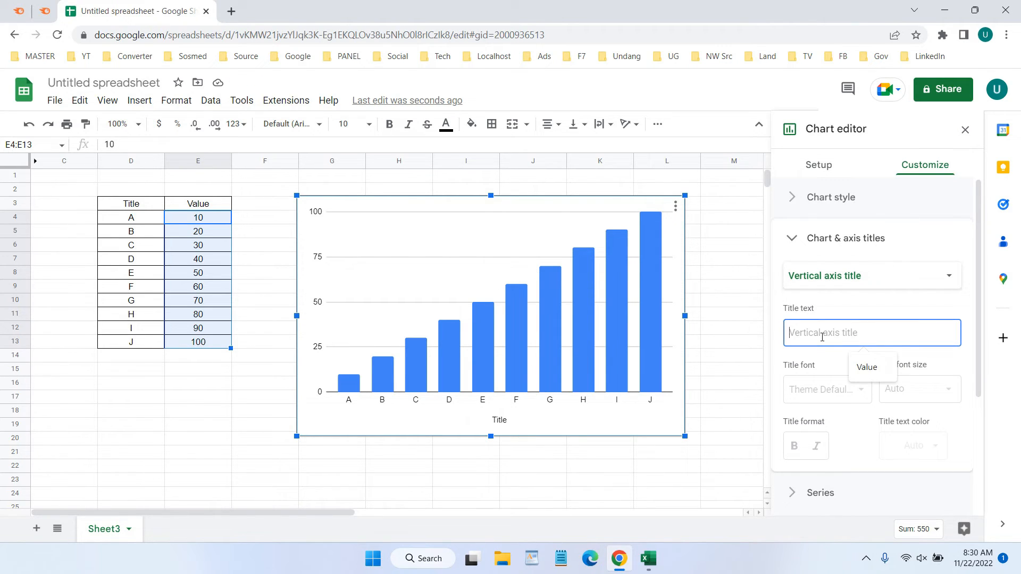
type("Value")
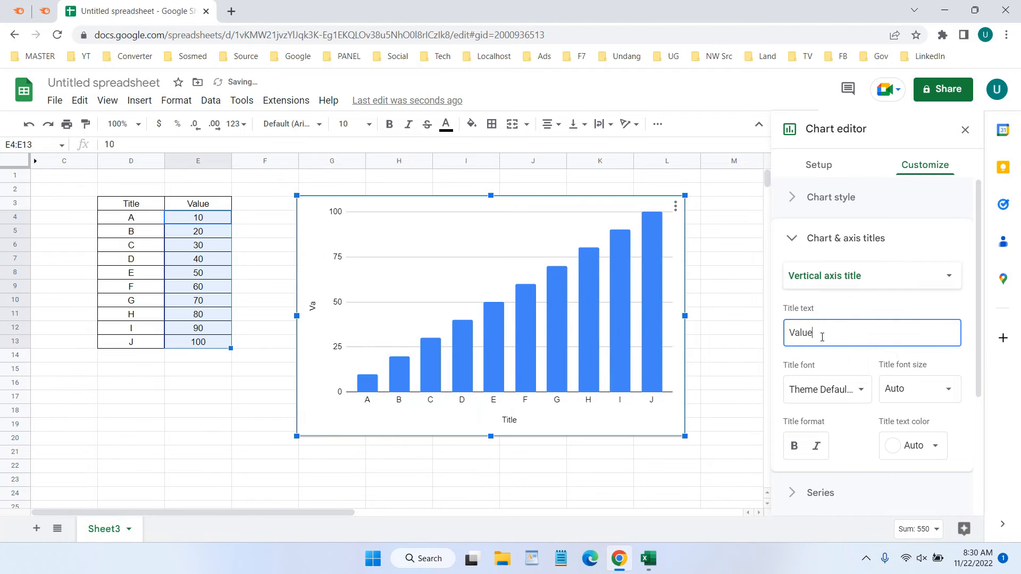
left_click(723, 384)
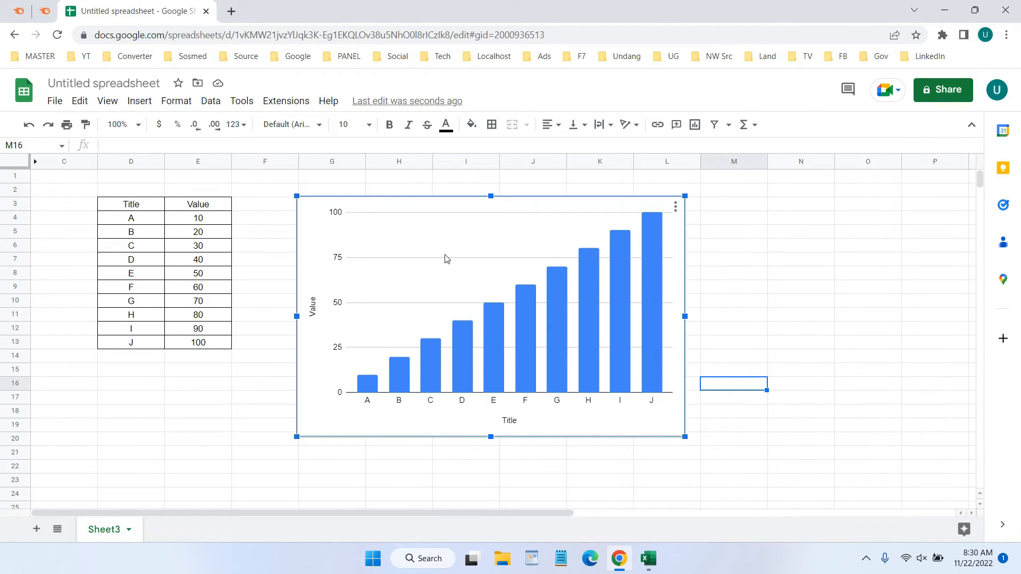
Step: Set the chart title to "This is some data" and leave the chart editor
right_click(521, 278)
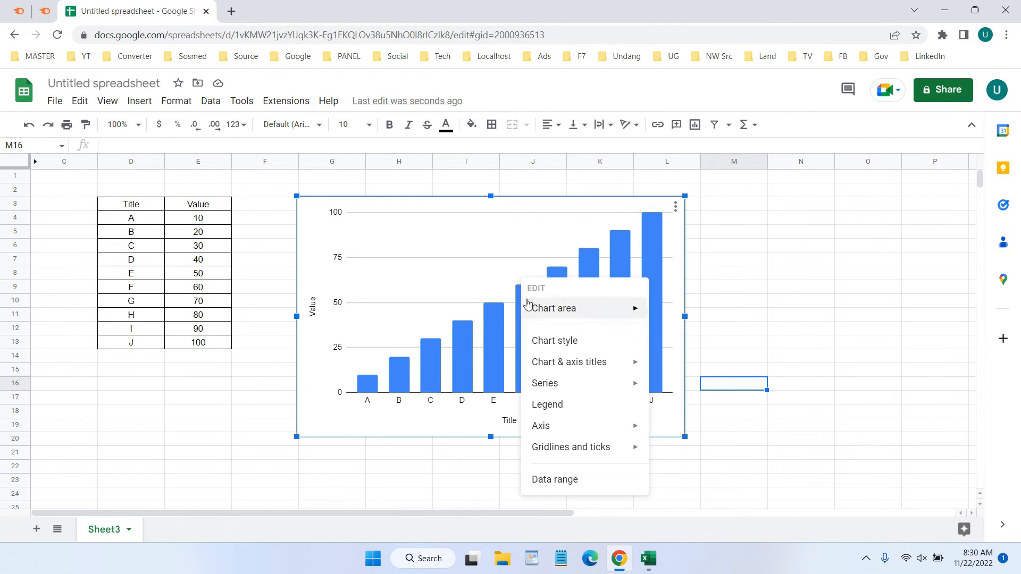
mouse_move(602, 365)
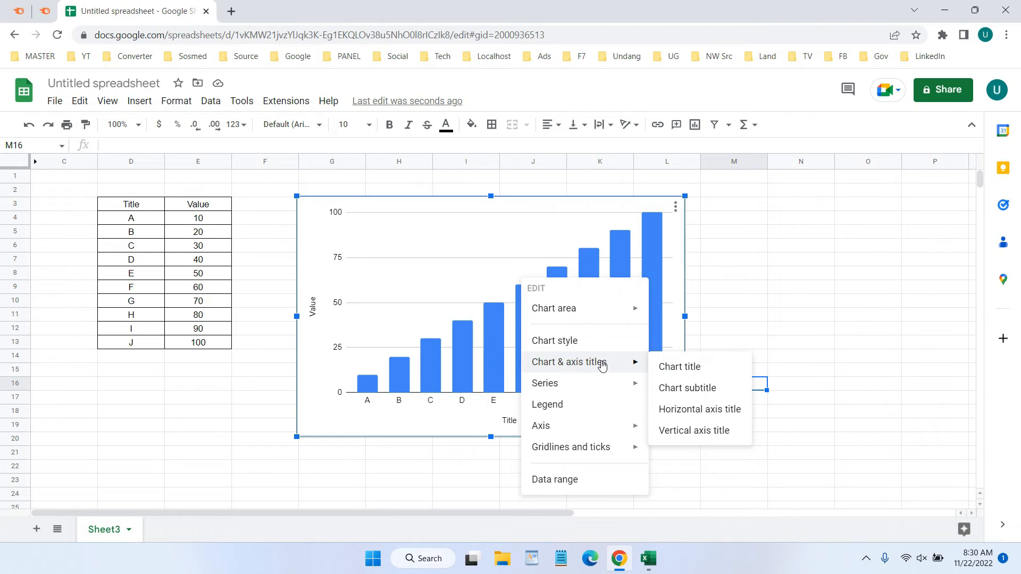
left_click(686, 367)
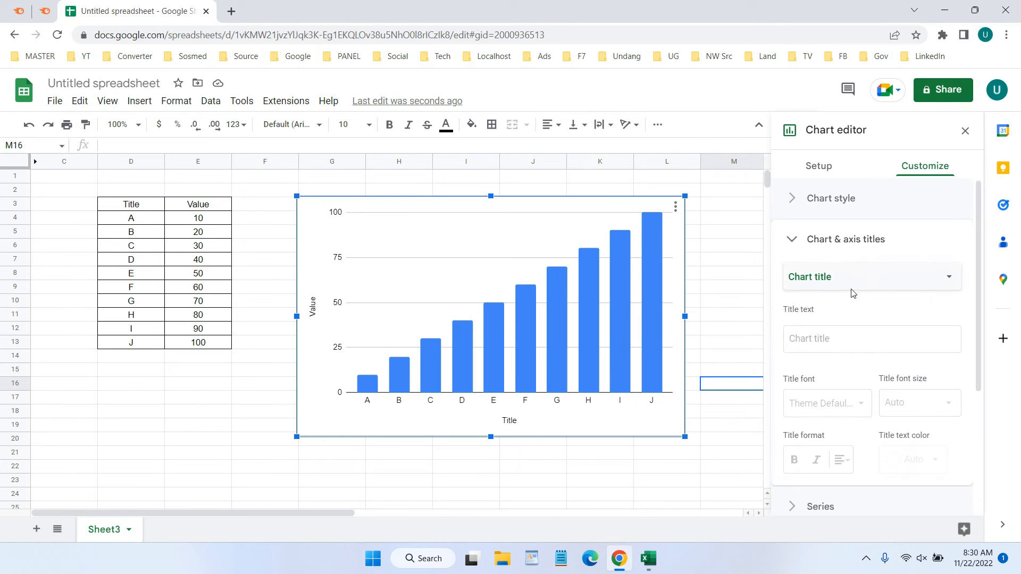
left_click(854, 337)
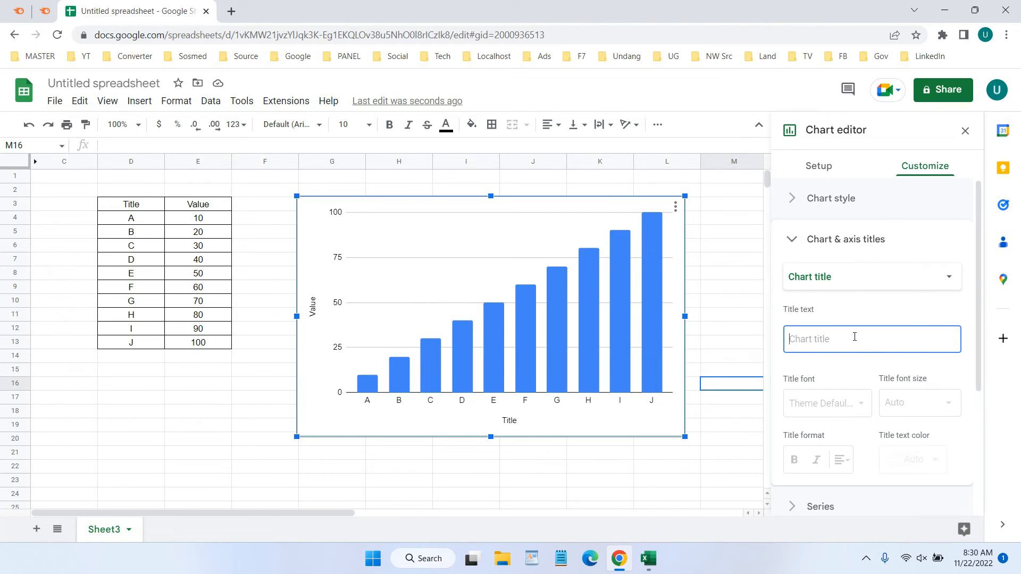
type("This is some data")
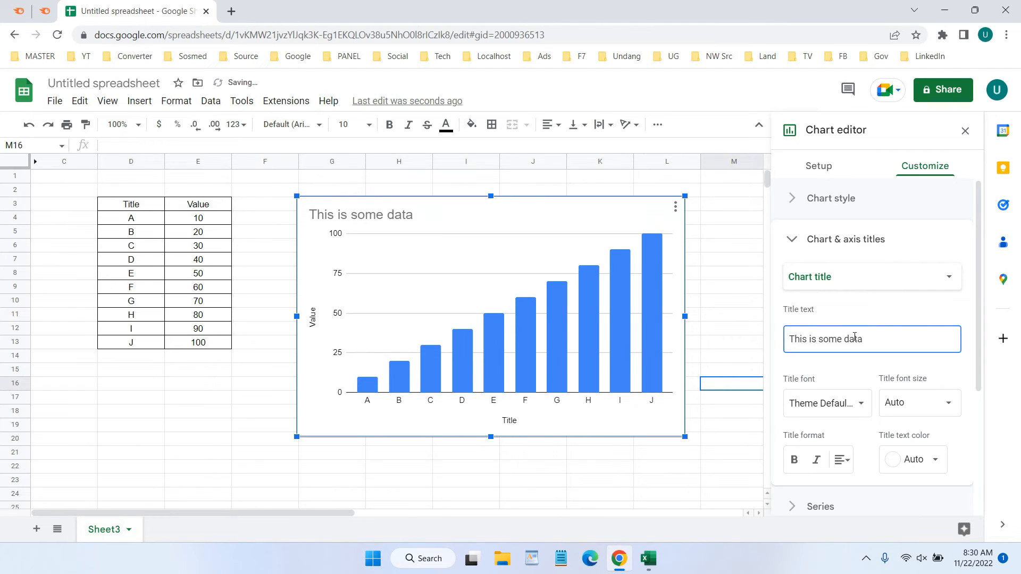
left_click(734, 288)
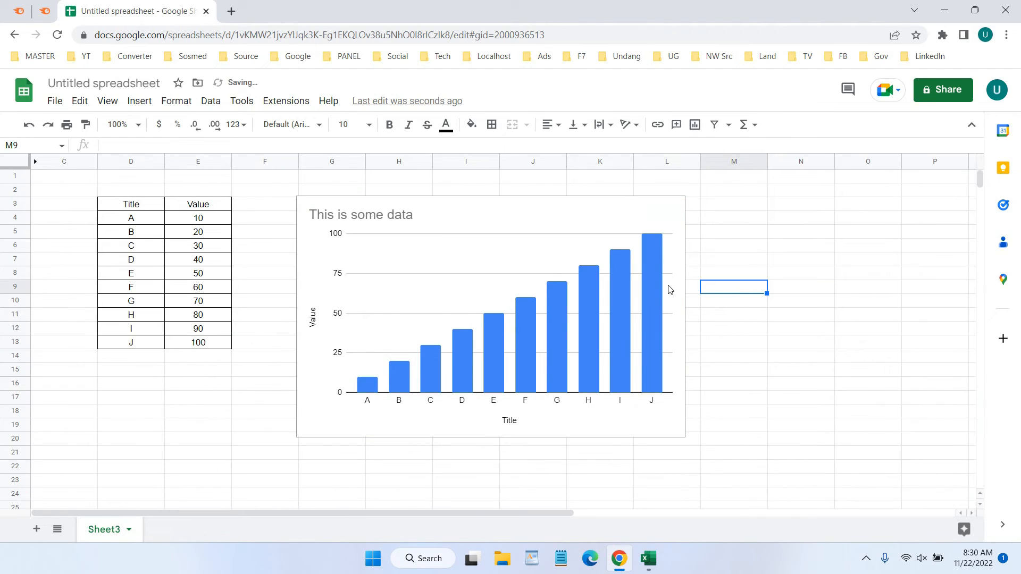
Step: Reopen the chart's setup and try the suggested pie chart and the suggested bar chart as its type
left_click(594, 284)
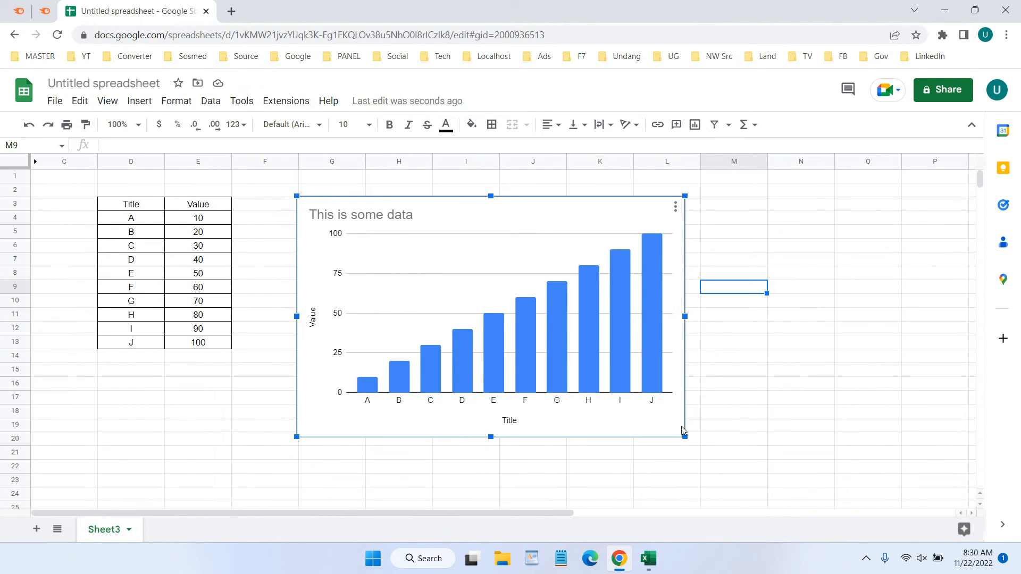
double_click(577, 331)
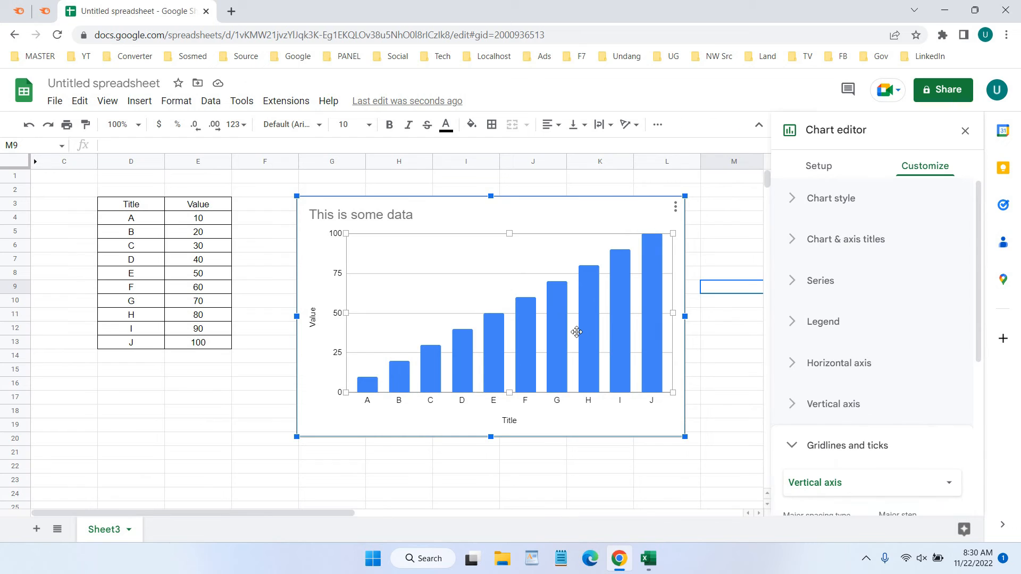
left_click(813, 167)
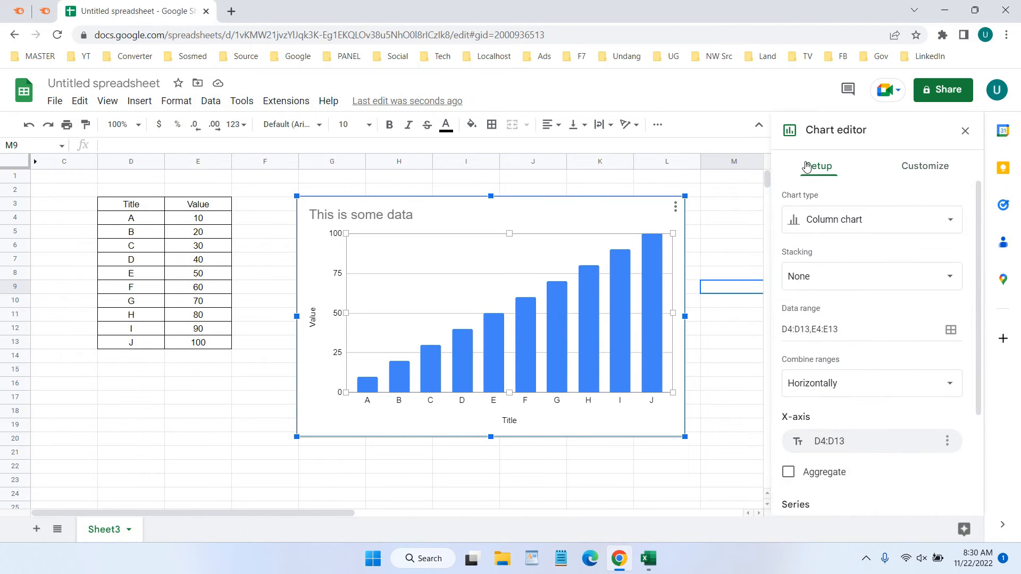
left_click(864, 220)
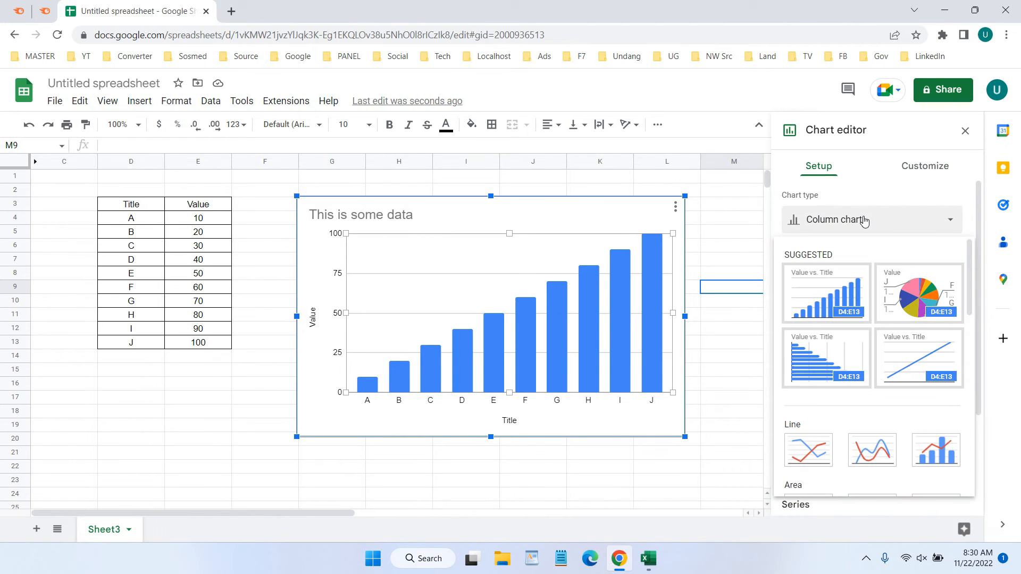
left_click(919, 295)
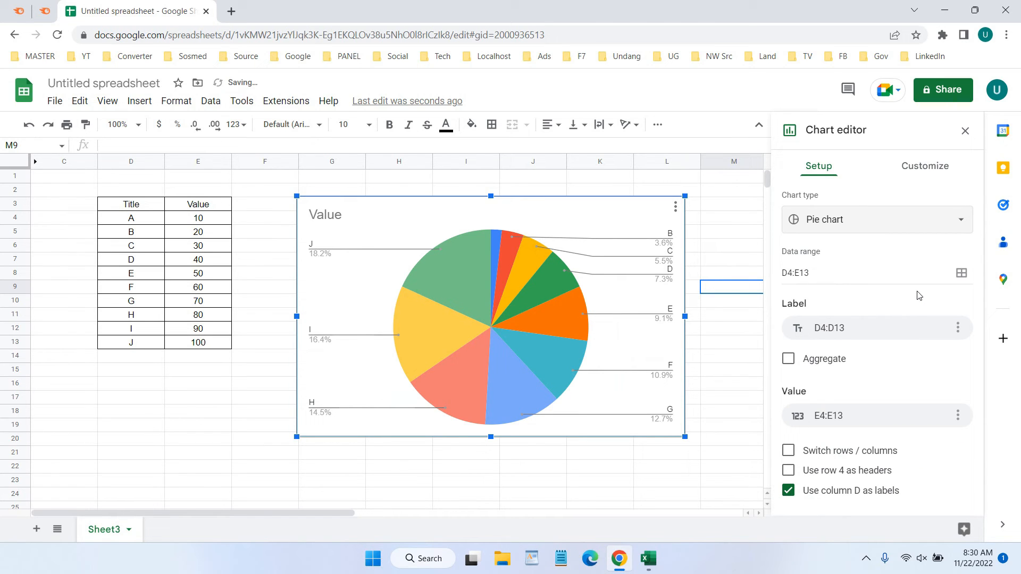
left_click(816, 219)
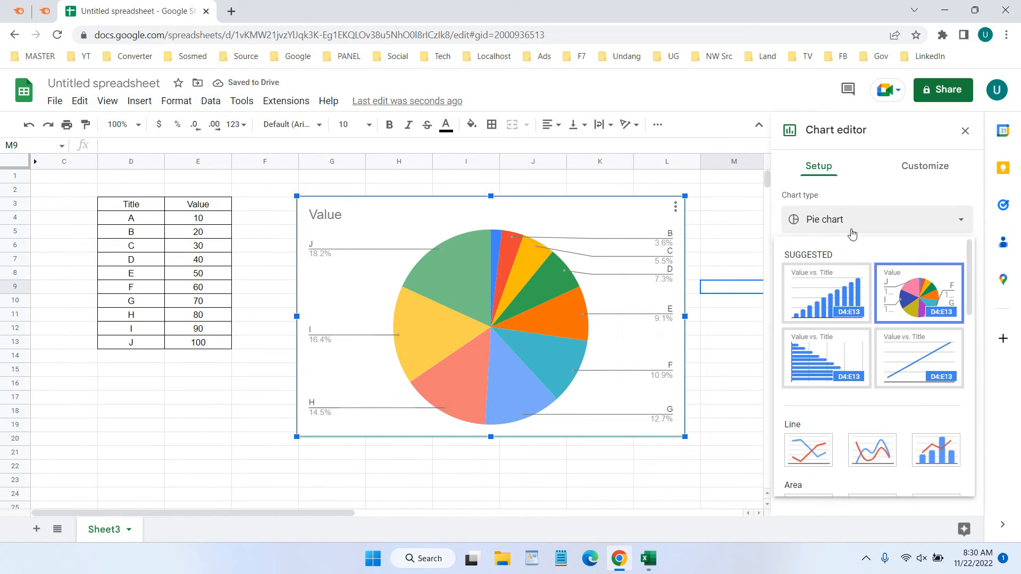
left_click(848, 353)
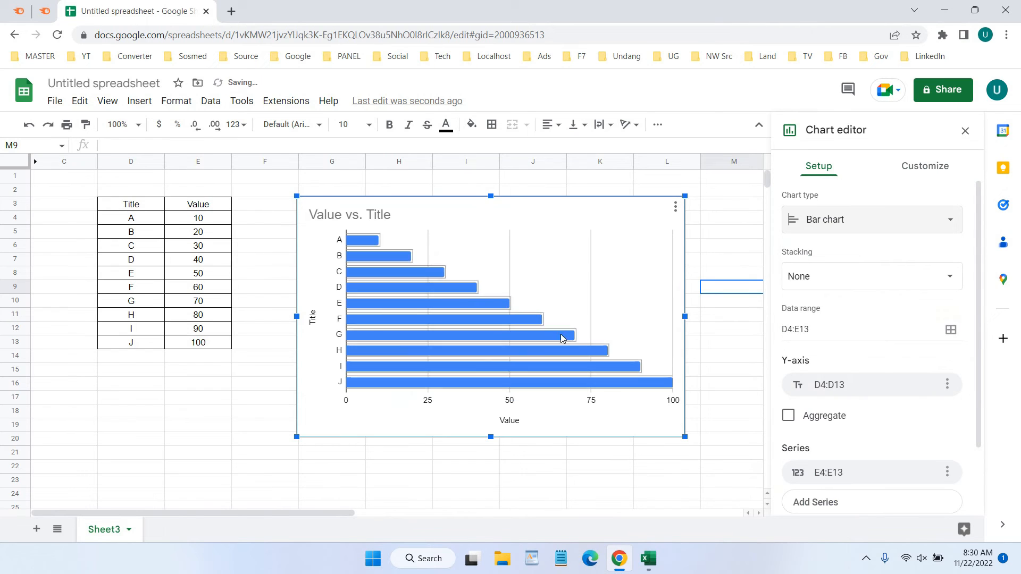
Step: Try the combo chart and the stacked stepped area chart as the chart type
left_click(825, 222)
scroll(847, 298, "down", 3)
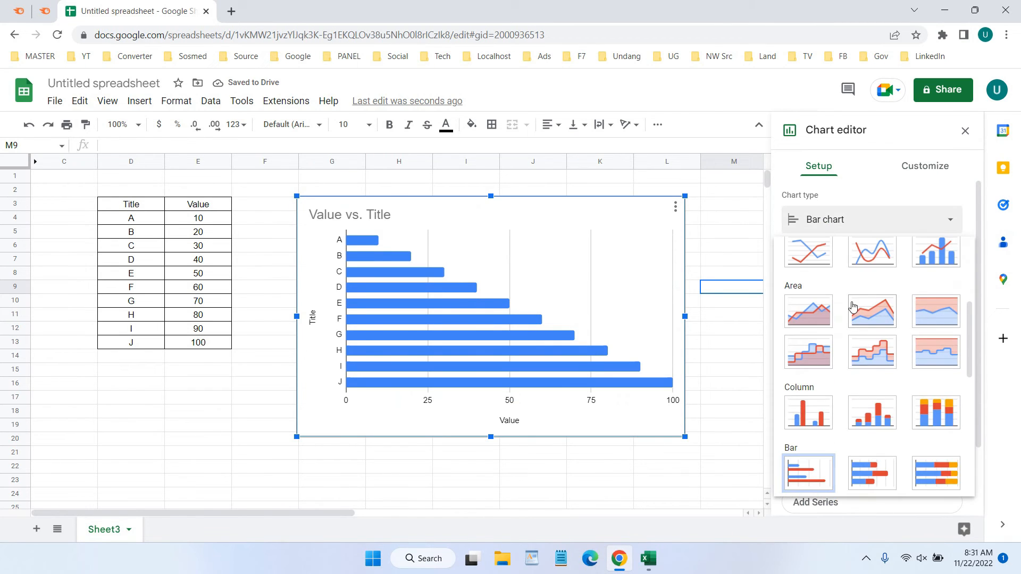
left_click(934, 253)
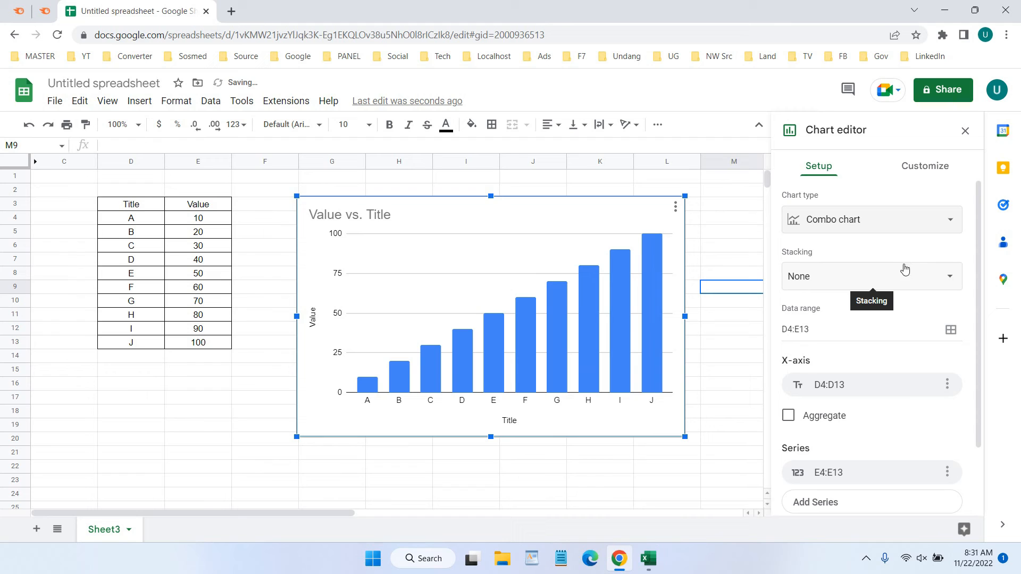
left_click(907, 225)
scroll(898, 294, "down", 1)
scroll(899, 294, "down", 3)
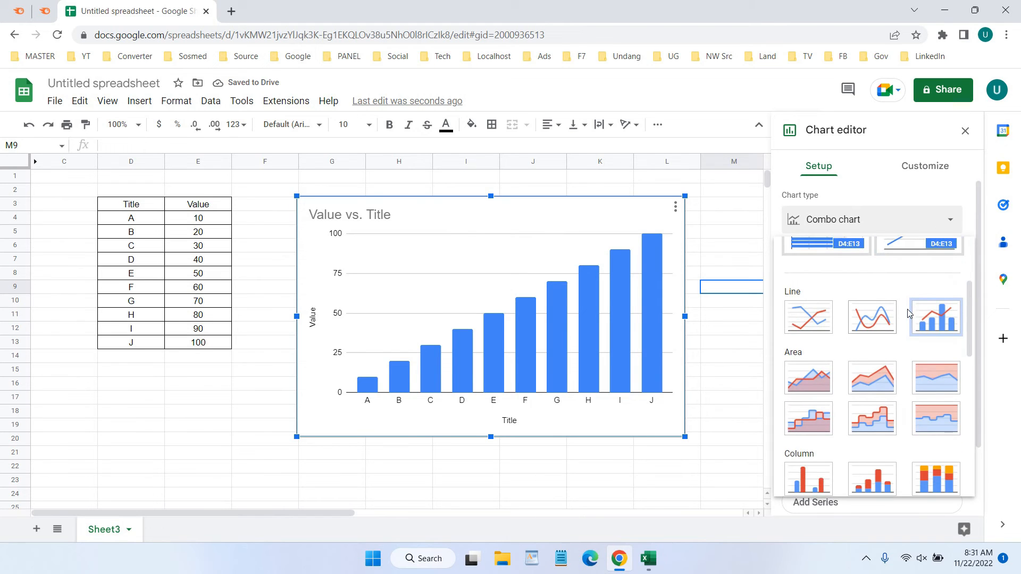
left_click(883, 348)
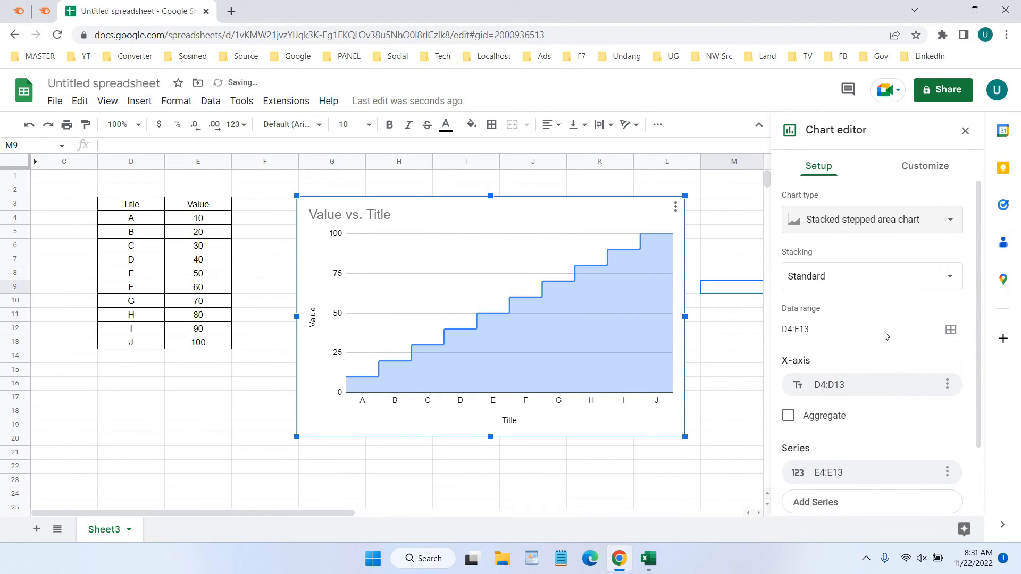
Step: Browse the available chart types, including the column, bar, pie, scatter, map and other categories
left_click(903, 229)
scroll(894, 277, "down", 3)
left_click(877, 422)
left_click(876, 230)
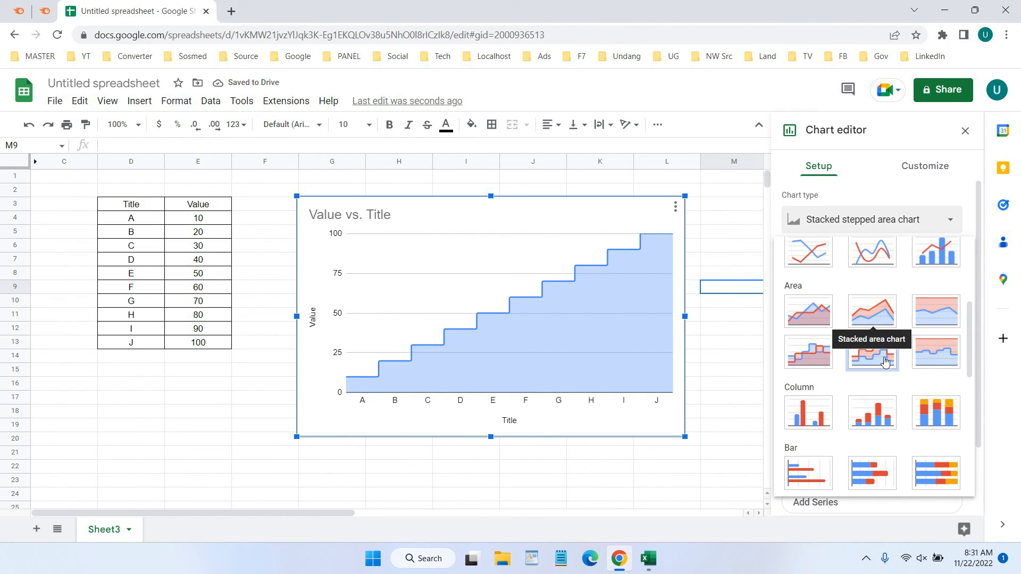
scroll(874, 404, "down", 3)
scroll(878, 399, "down", 5)
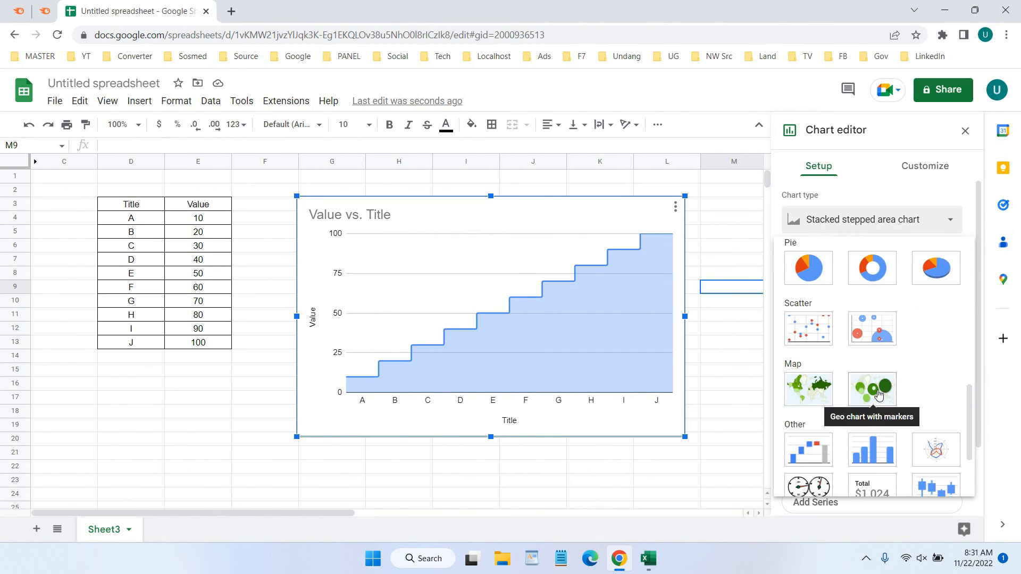
scroll(880, 376, "up", 7)
scroll(878, 375, "up", 3)
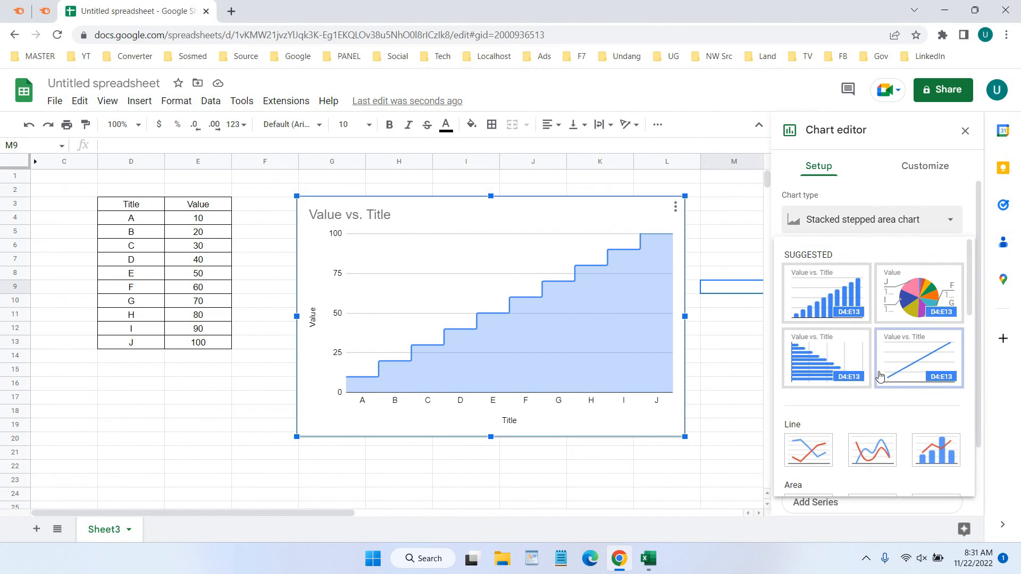
Step: Try the line chart type and return the chart to the suggested "Value vs. Title" column chart using D4:E13
scroll(851, 346, "down", 2)
left_click(829, 327)
left_click(891, 223)
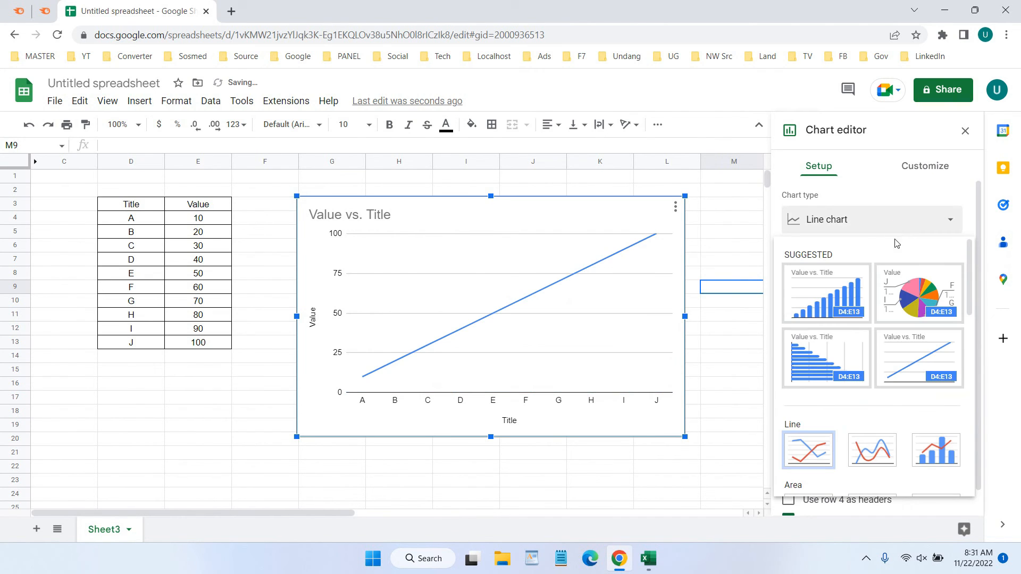
left_click(826, 304)
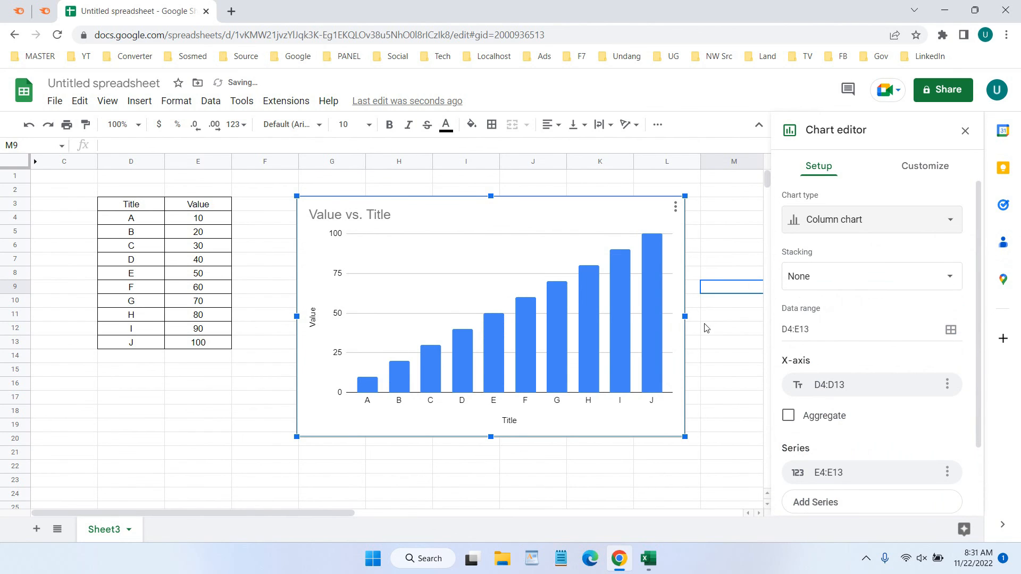